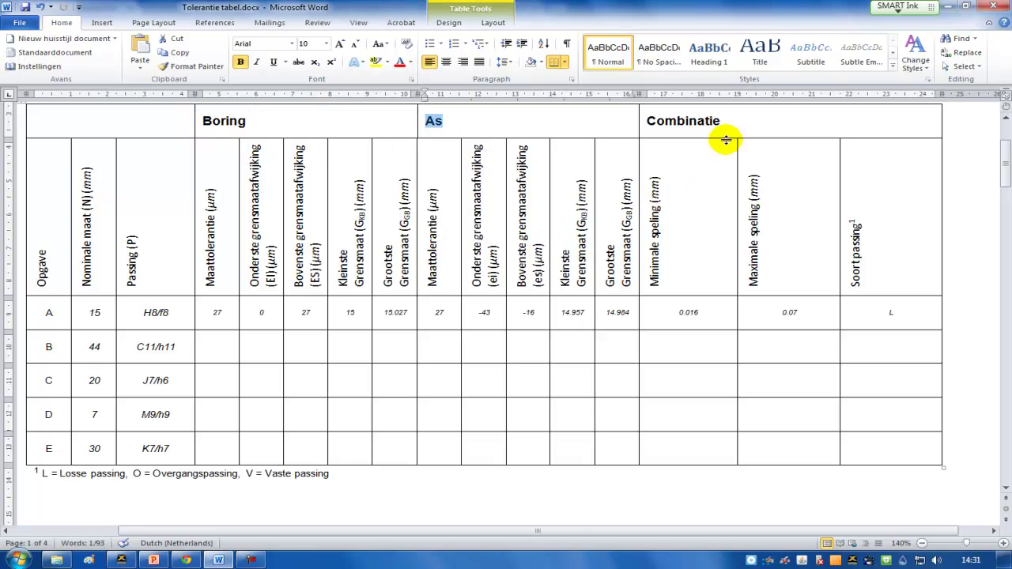
- Examine row B's nominal size and its fit C11/h11, including the shaft's tolerance grade
{"action": "double_click", "coordinate": [733, 121]}
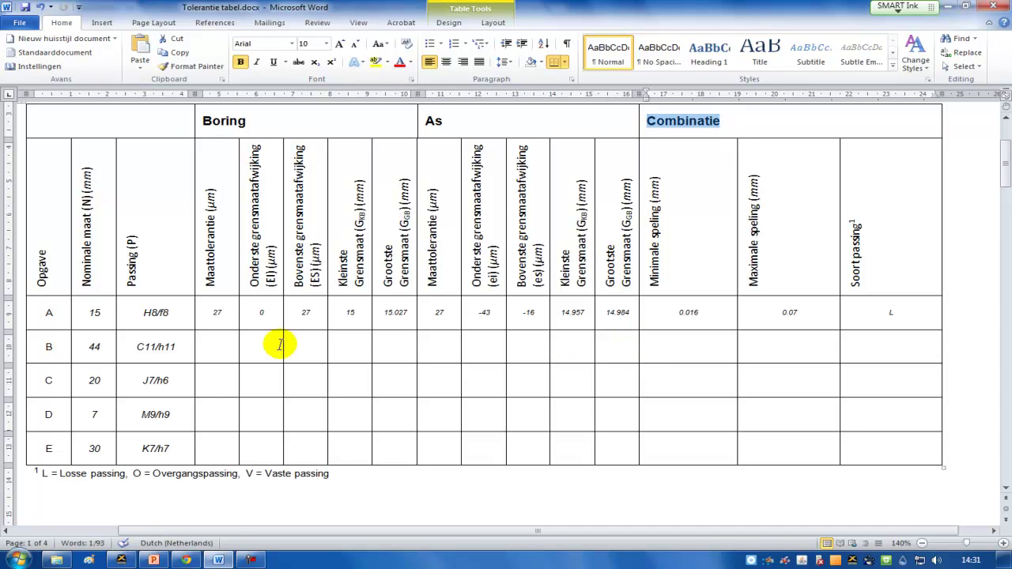
{"action": "double_click", "coordinate": [95, 348]}
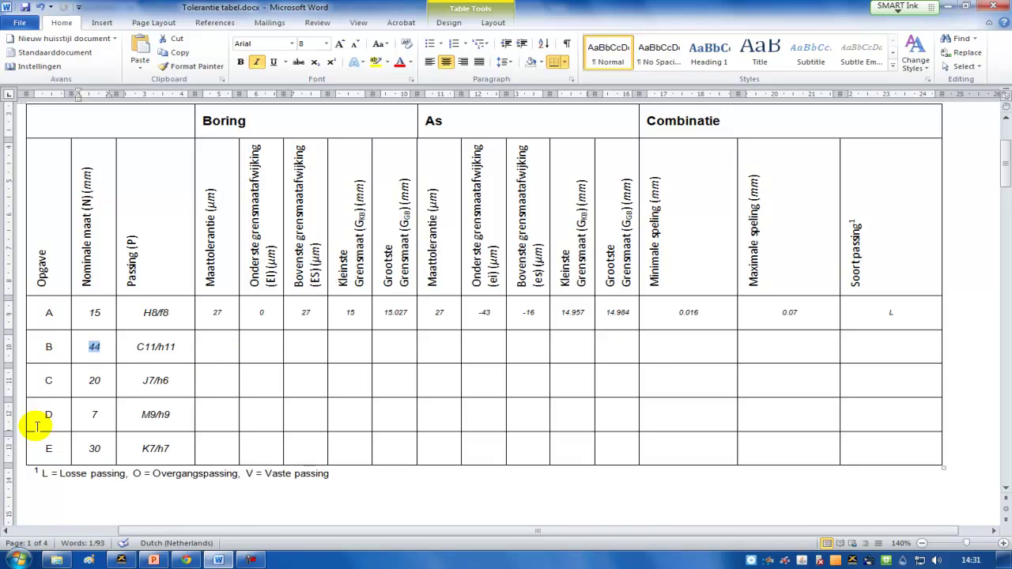
{"action": "left_click_drag", "start_coordinate": [184, 346], "coordinate": [141, 345]}
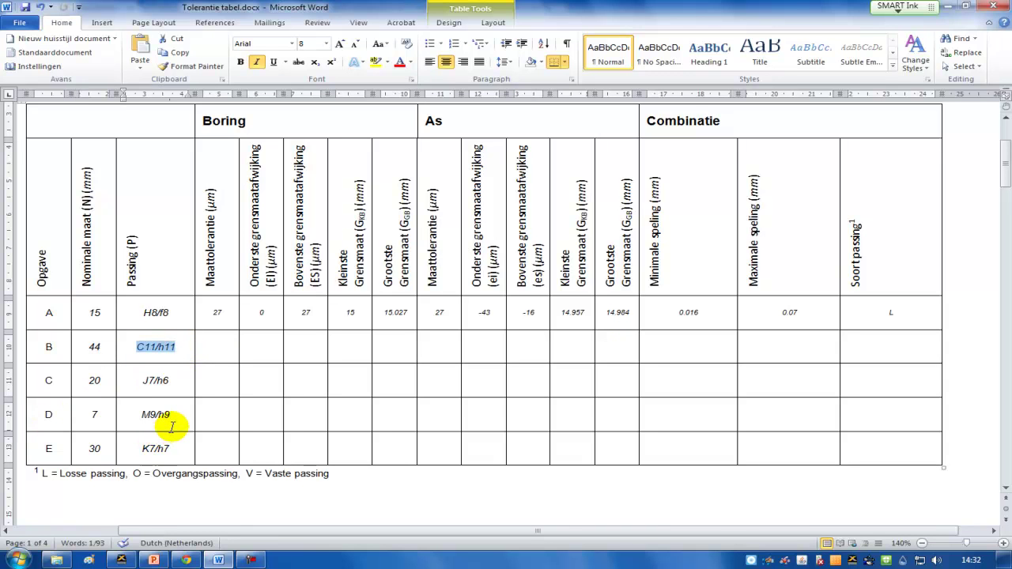
{"action": "left_click", "coordinate": [211, 347]}
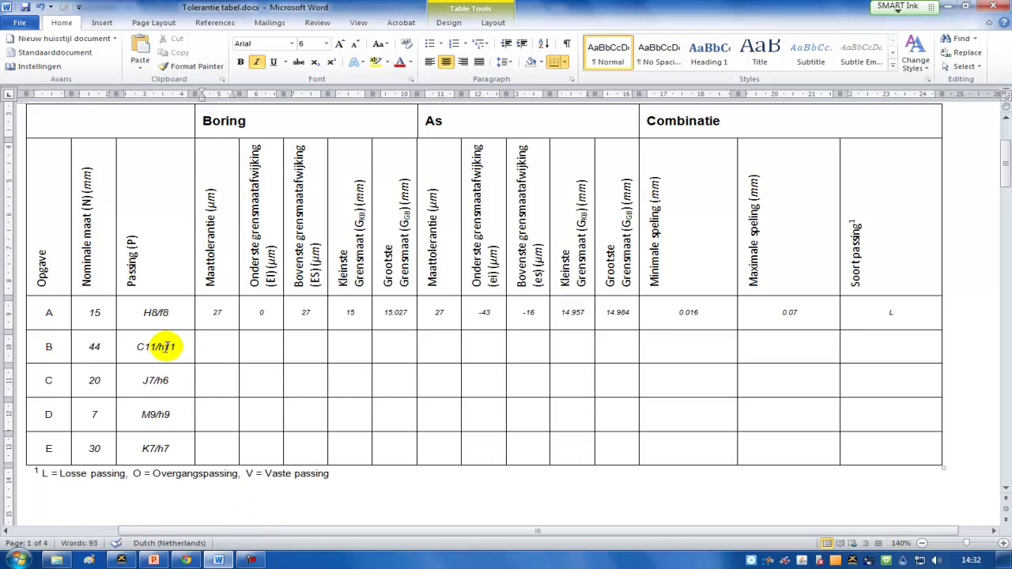
{"action": "left_click_drag", "start_coordinate": [165, 347], "coordinate": [177, 347]}
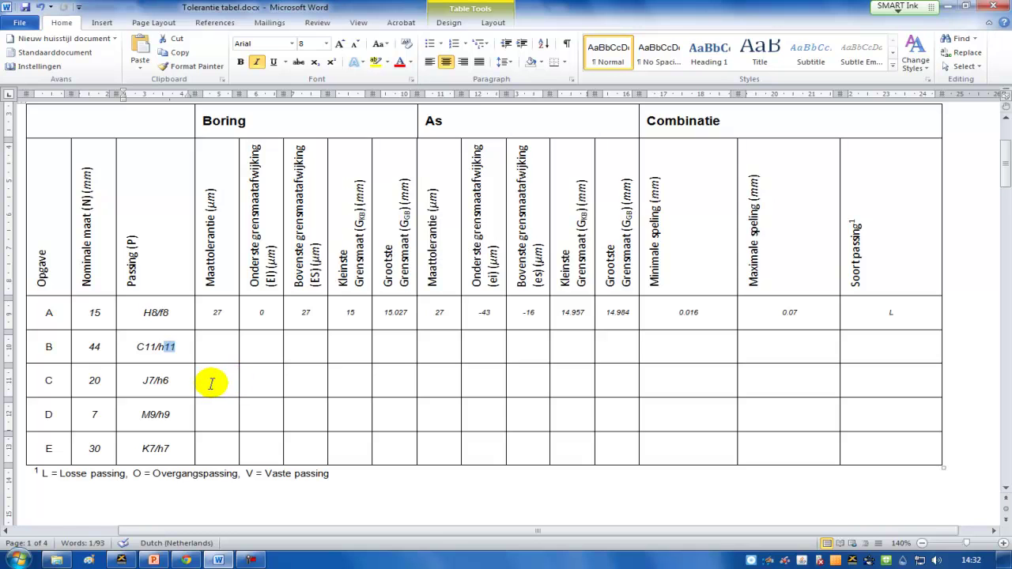
- Look up the IT11 tolerance for row B's nominal size in Tabel 1 and enter 160 as Maattolerantie for both Boring and As
{"action": "scroll", "coordinate": [211, 382], "scroll_direction": "down", "scroll_amount": 14}
{"action": "scroll", "coordinate": [154, 403], "scroll_direction": "up", "scroll_amount": 2}
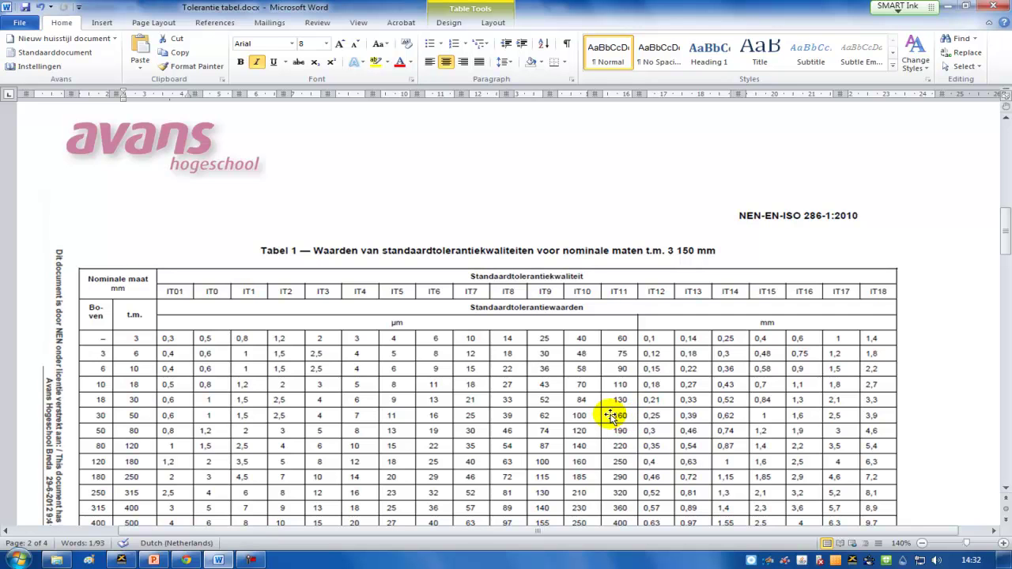
{"action": "scroll", "coordinate": [624, 414], "scroll_direction": "up", "scroll_amount": 15}
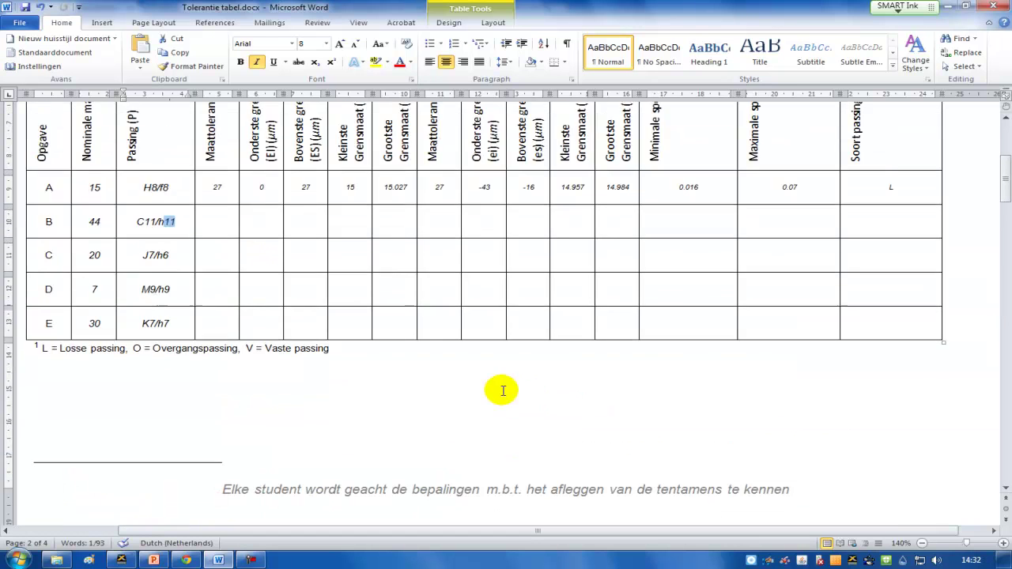
{"action": "left_click", "coordinate": [216, 353]}
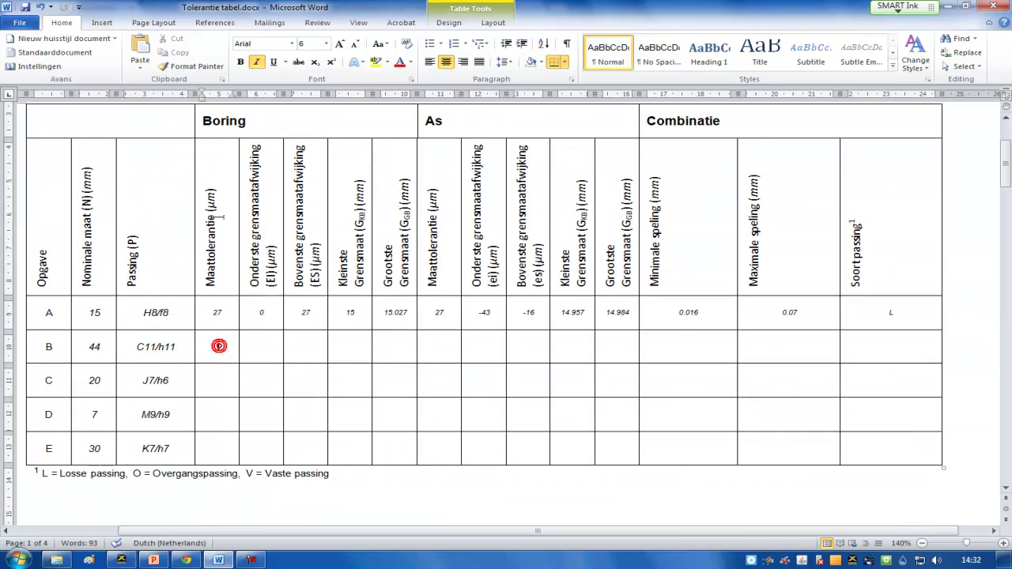
{"action": "type", "text": "160"}
{"action": "left_click", "coordinate": [440, 348]}
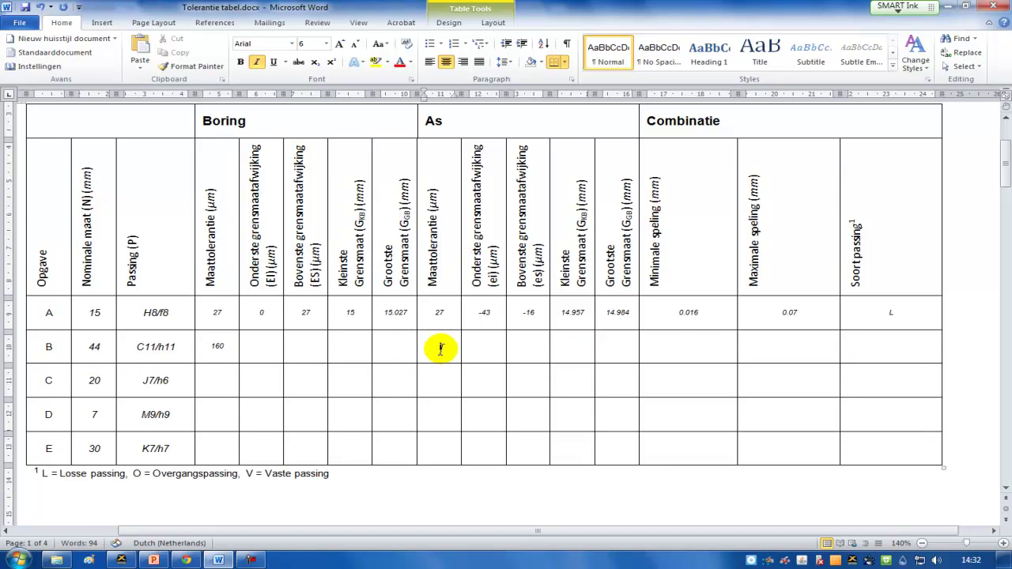
{"action": "type", "text": "160"}
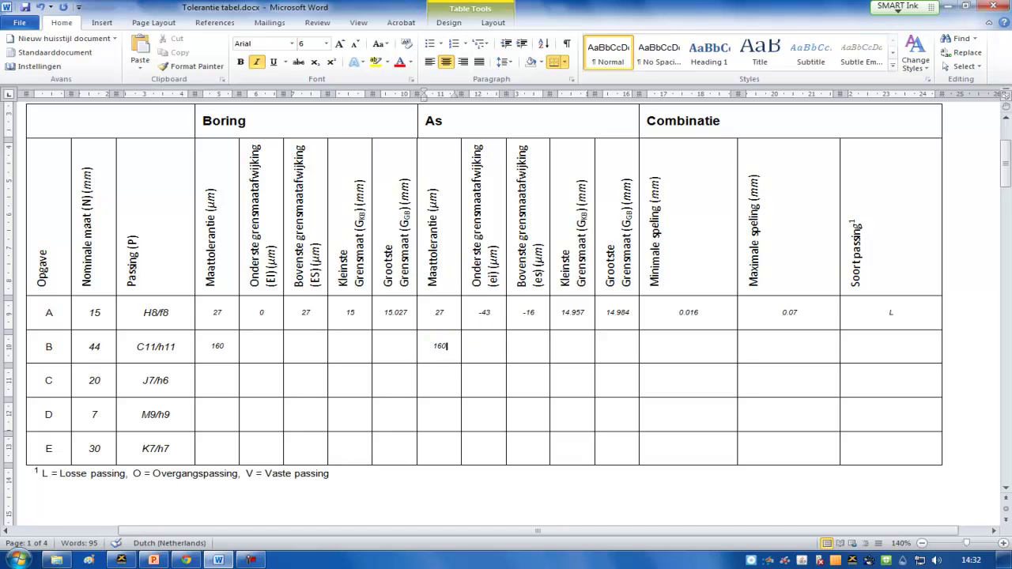
- Enter 0 as the shaft's upper limit deviation (es) in rows B, C, D and E
{"action": "left_click_drag", "start_coordinate": [158, 346], "coordinate": [174, 348]}
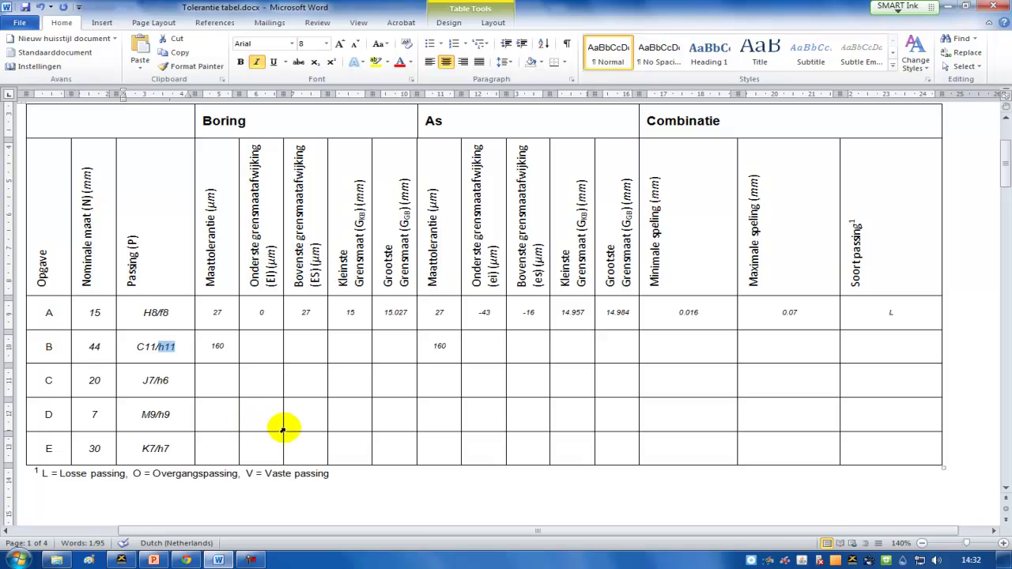
{"action": "left_click", "coordinate": [529, 348]}
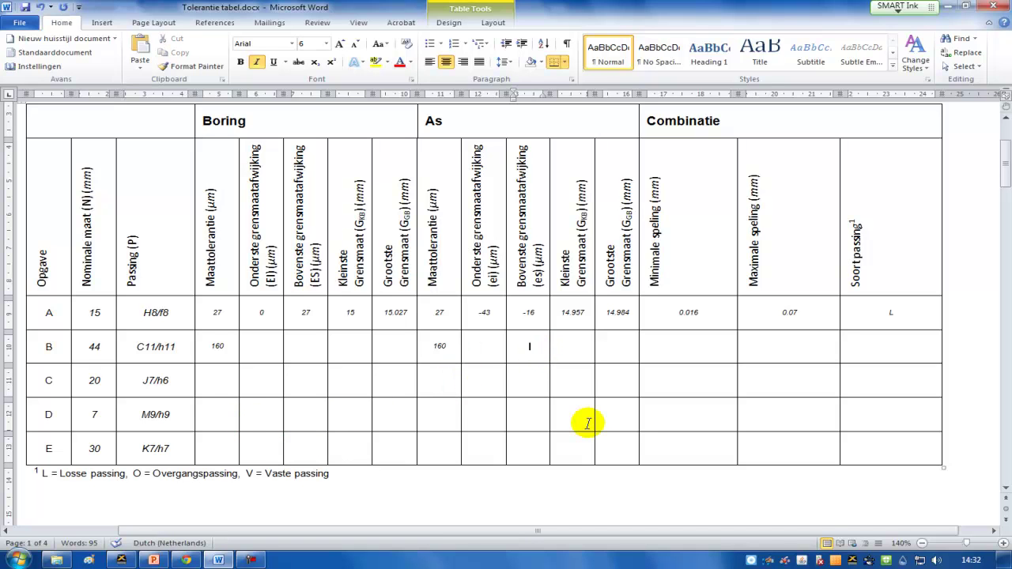
{"action": "type", "text": "0"}
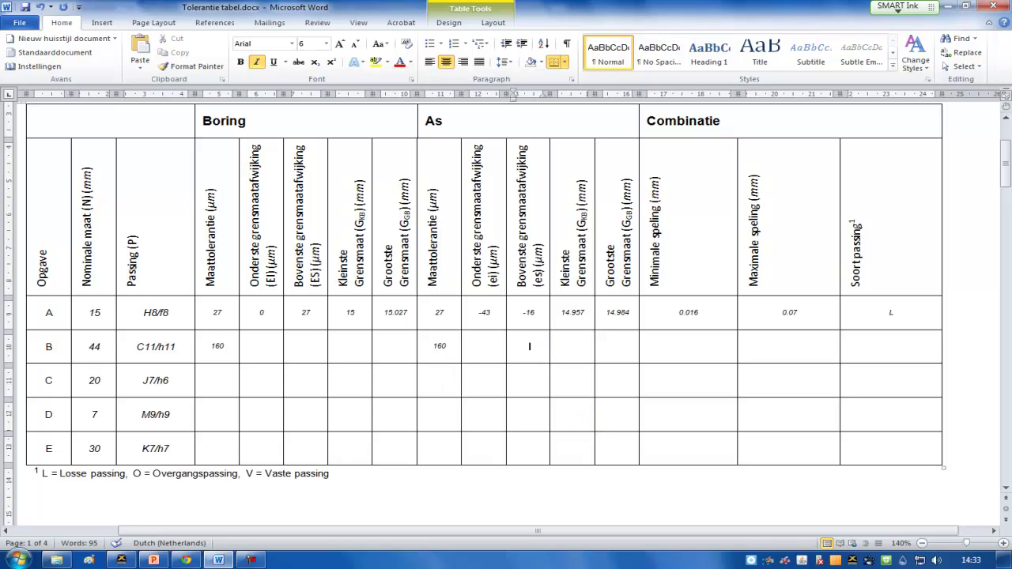
{"action": "key", "text": "Down"}
{"action": "type", "text": "0"}
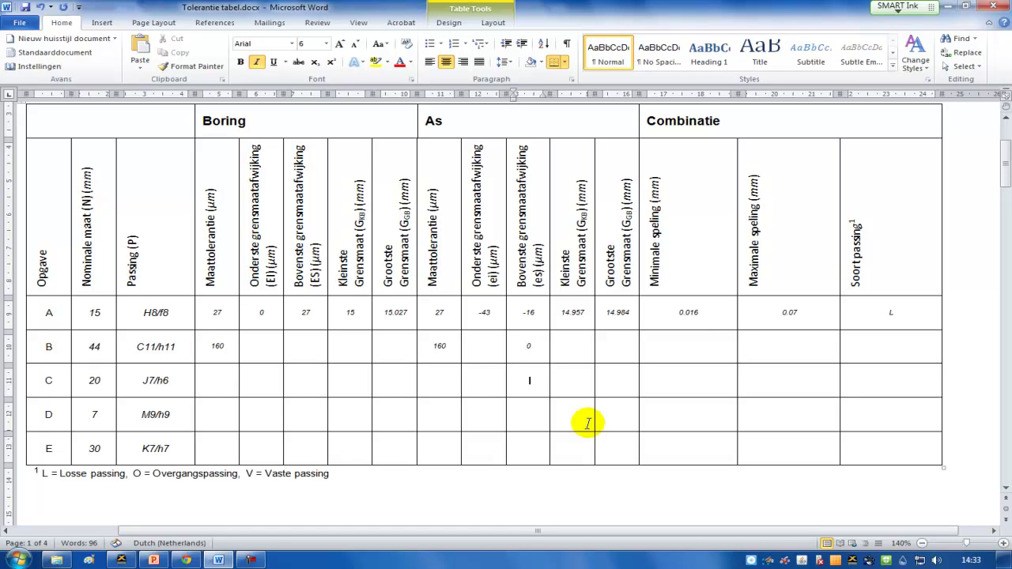
{"action": "key", "text": "Down"}
{"action": "type", "text": "0"}
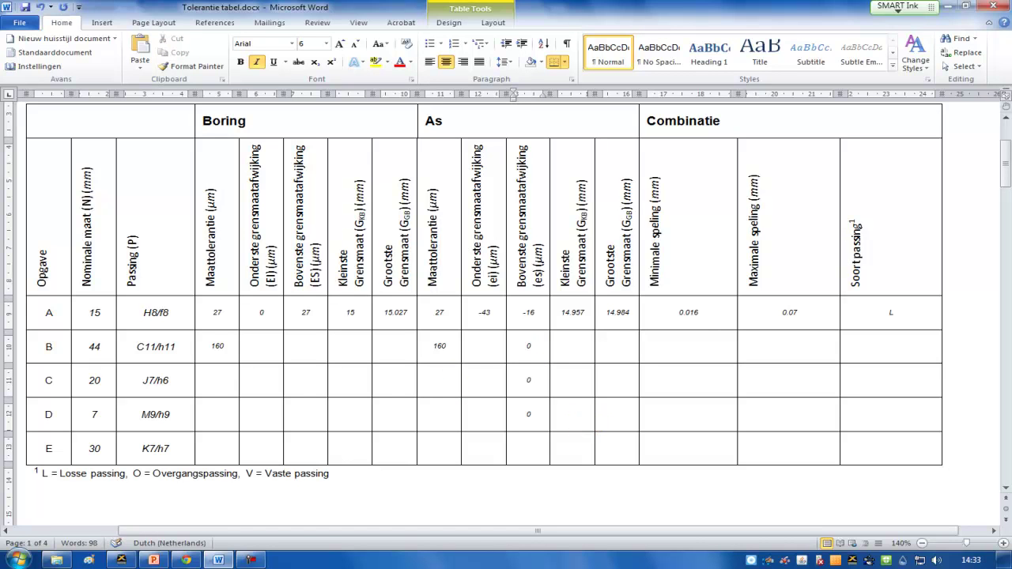
{"action": "key", "text": "Down"}
{"action": "type", "text": "0"}
- Check the basic deviation values of h shafts in Tabel 4 and return to the exercise table
{"action": "scroll", "coordinate": [714, 385], "scroll_direction": "down", "scroll_amount": 10}
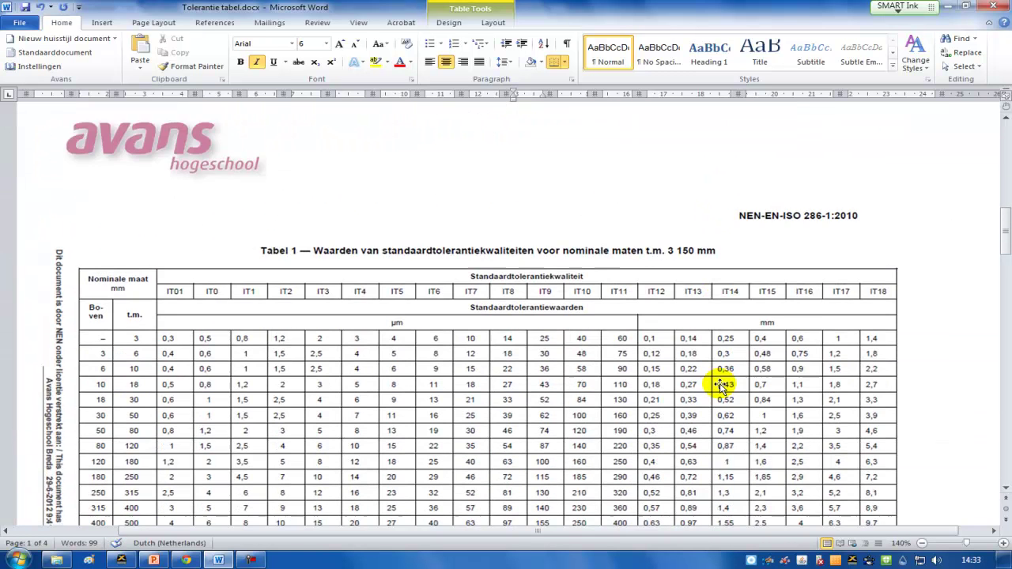
{"action": "scroll", "coordinate": [722, 386], "scroll_direction": "down", "scroll_amount": 3}
{"action": "scroll", "coordinate": [722, 385], "scroll_direction": "down", "scroll_amount": 15}
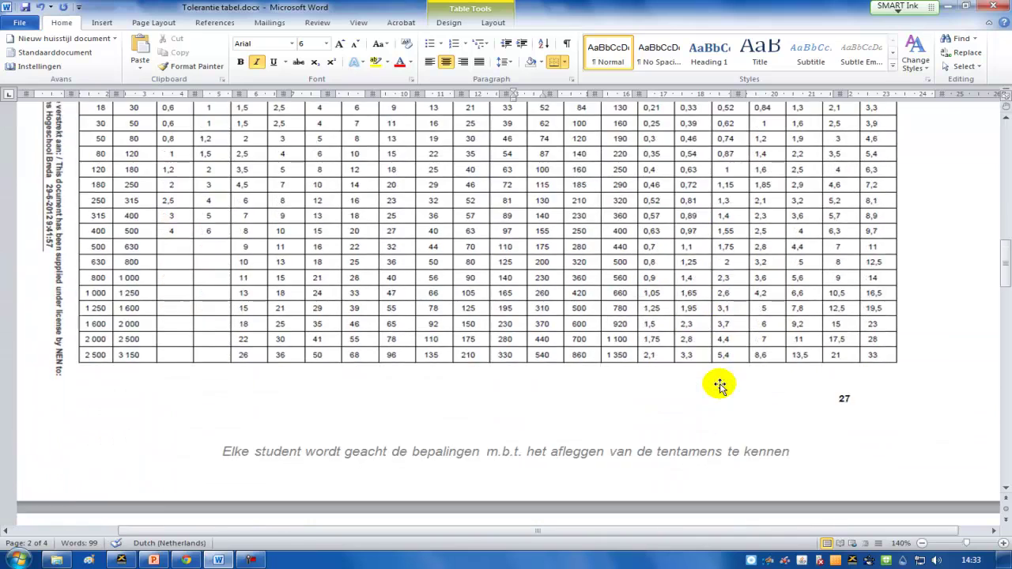
{"action": "scroll", "coordinate": [722, 385], "scroll_direction": "down", "scroll_amount": 1}
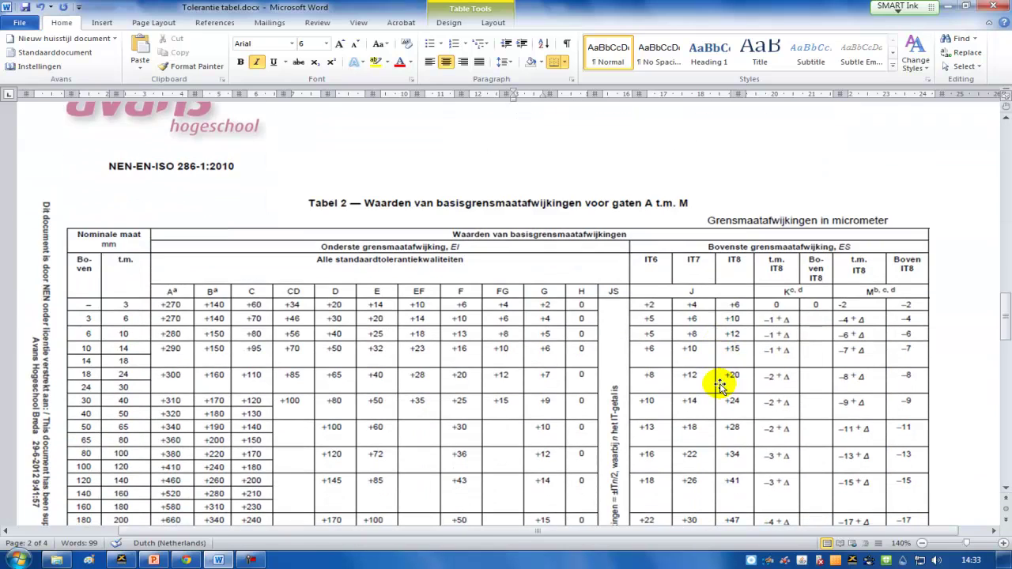
{"action": "scroll", "coordinate": [720, 385], "scroll_direction": "down", "scroll_amount": 5}
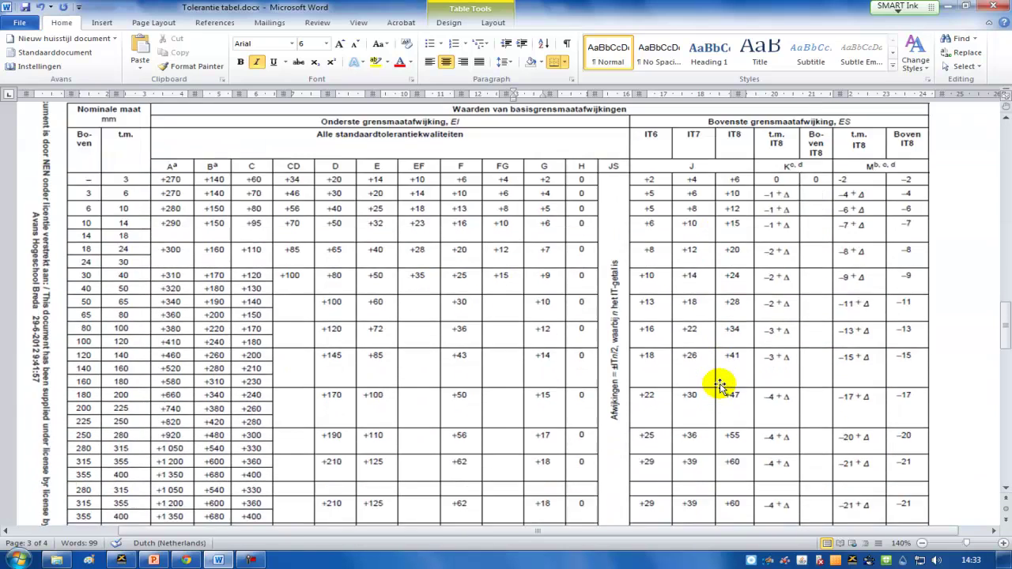
{"action": "scroll", "coordinate": [718, 384], "scroll_direction": "down", "scroll_amount": 12}
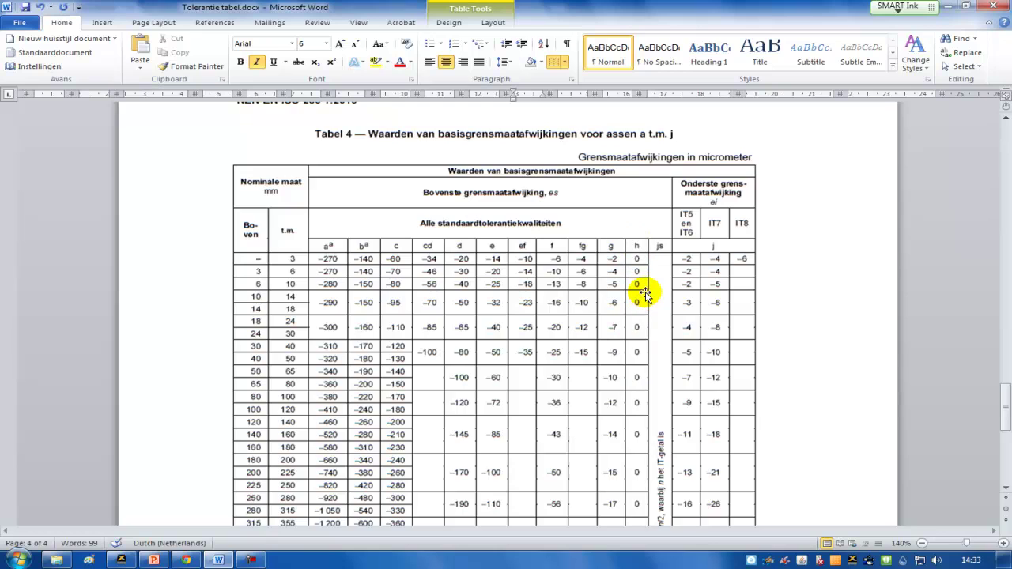
{"action": "scroll", "coordinate": [645, 292], "scroll_direction": "up", "scroll_amount": 15}
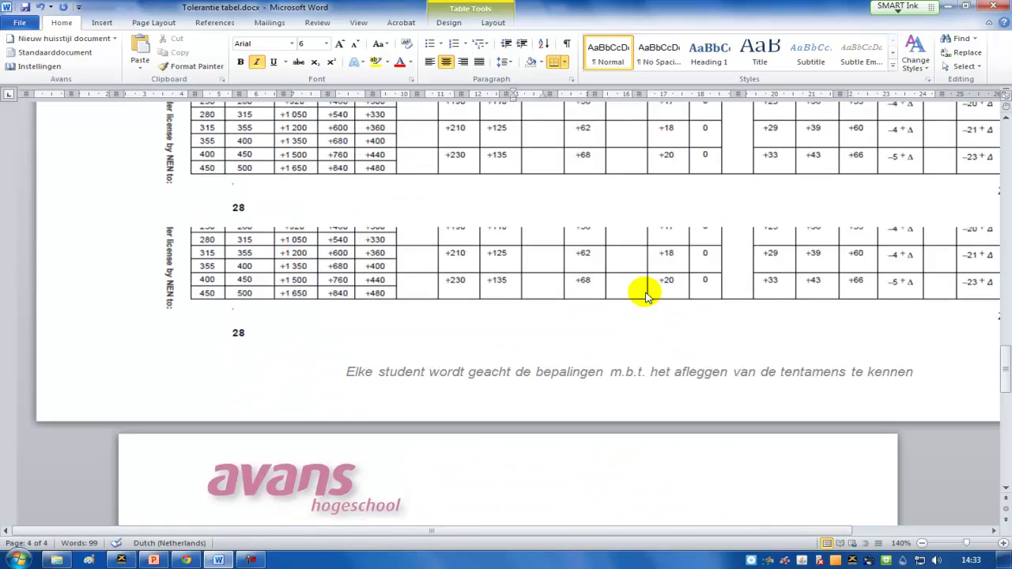
{"action": "scroll", "coordinate": [646, 289], "scroll_direction": "up", "scroll_amount": 15}
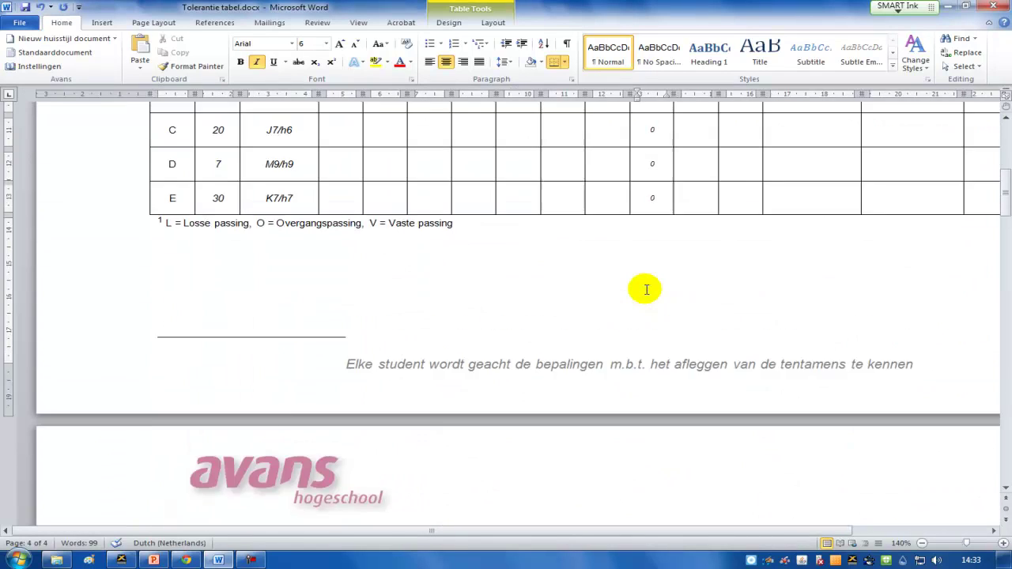
- Enter -160 as the shaft's lower limit deviation (ei) in row B
{"action": "double_click", "coordinate": [658, 346]}
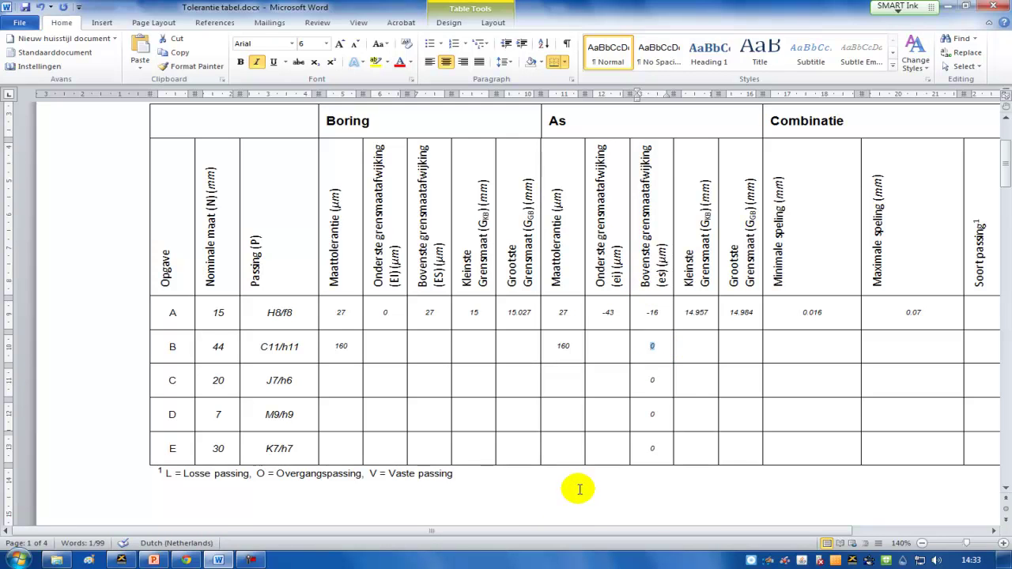
{"action": "left_click", "coordinate": [613, 346]}
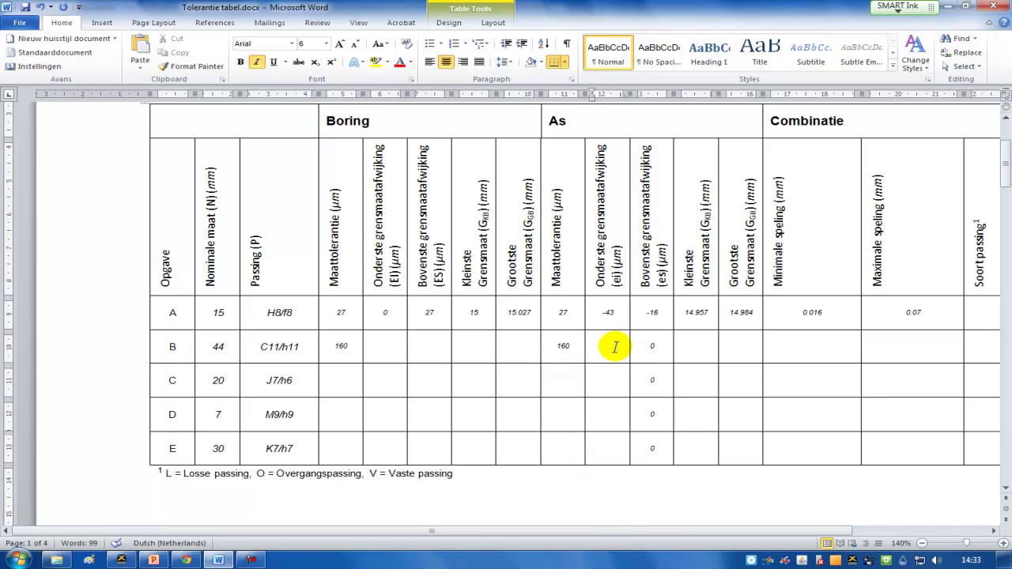
{"action": "type", "text": "-"}
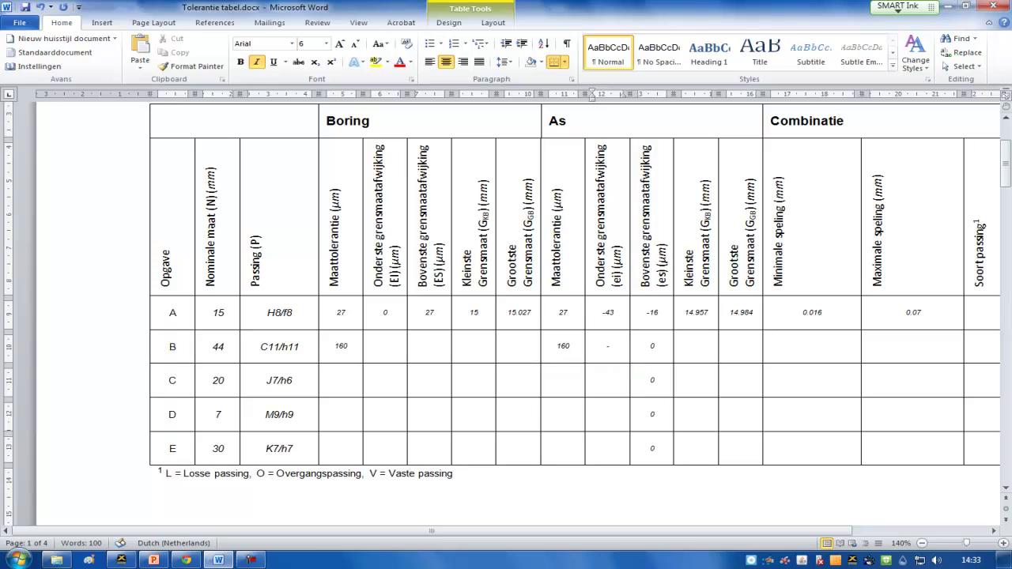
{"action": "type", "text": "160"}
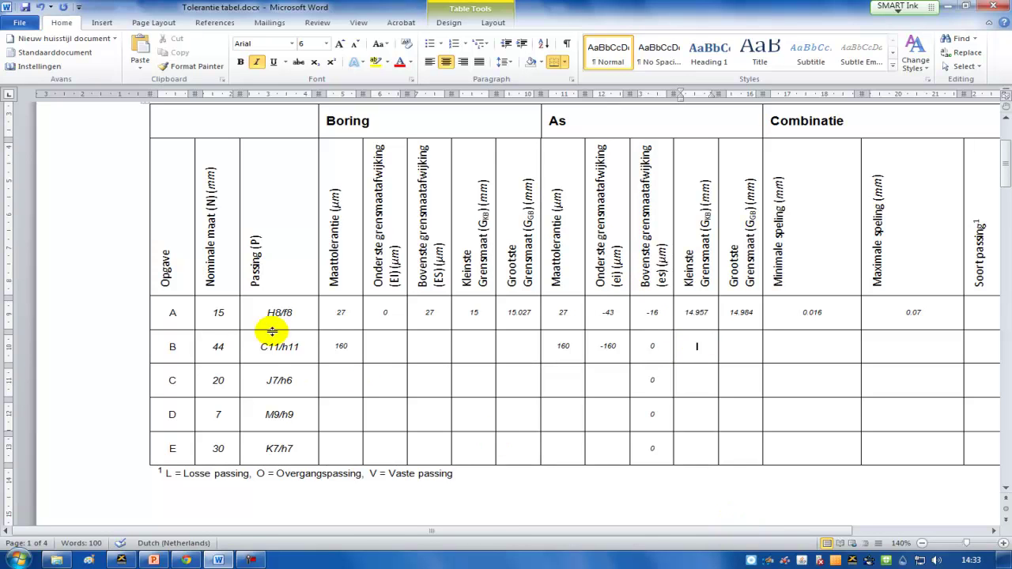
- Enter 43.840 as the shaft's smallest limit size and 44 as its largest limit size in row B
{"action": "double_click", "coordinate": [222, 349]}
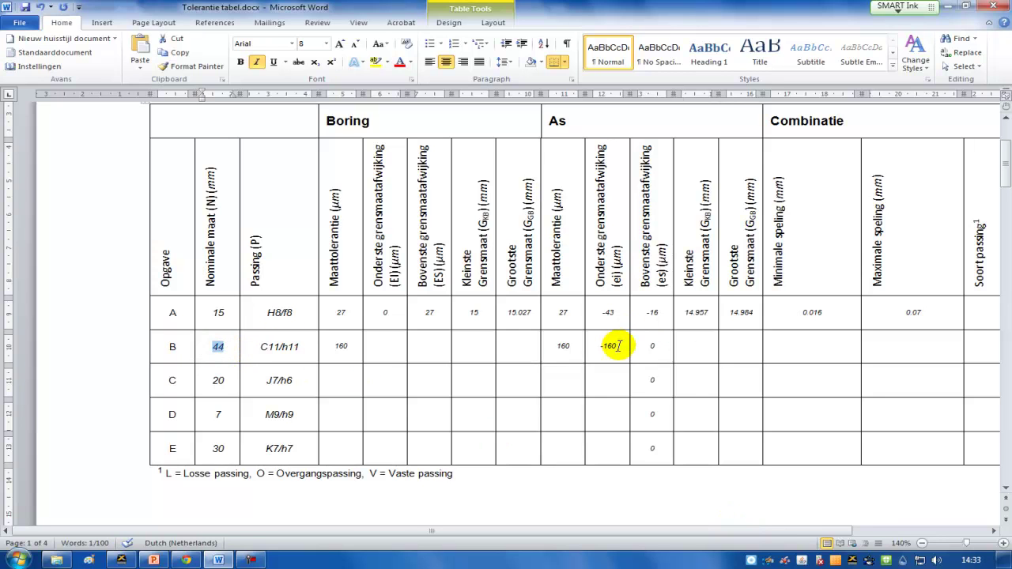
{"action": "left_click", "coordinate": [679, 346]}
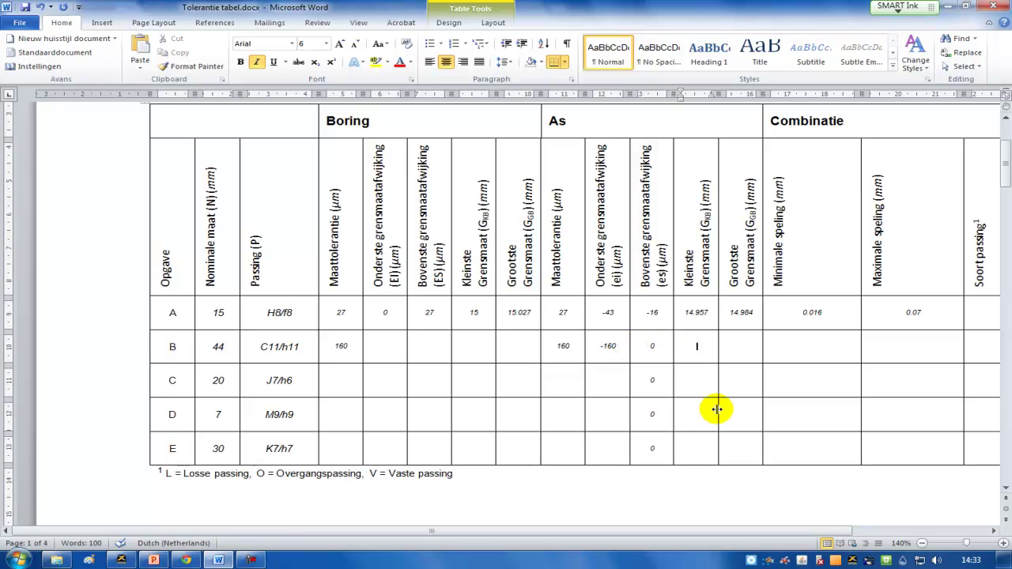
{"action": "type", "text": "43.840"}
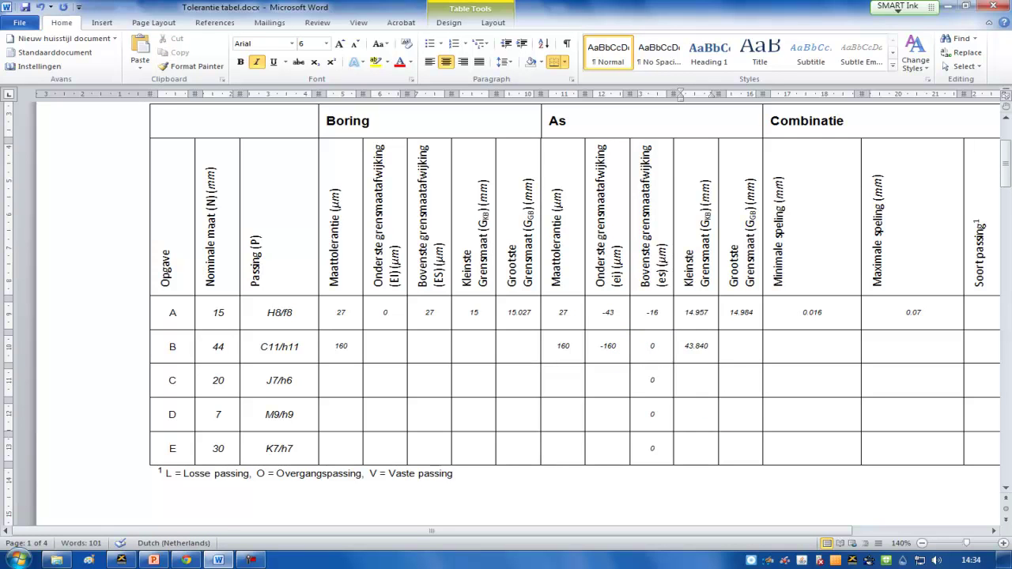
{"action": "left_click", "coordinate": [735, 342]}
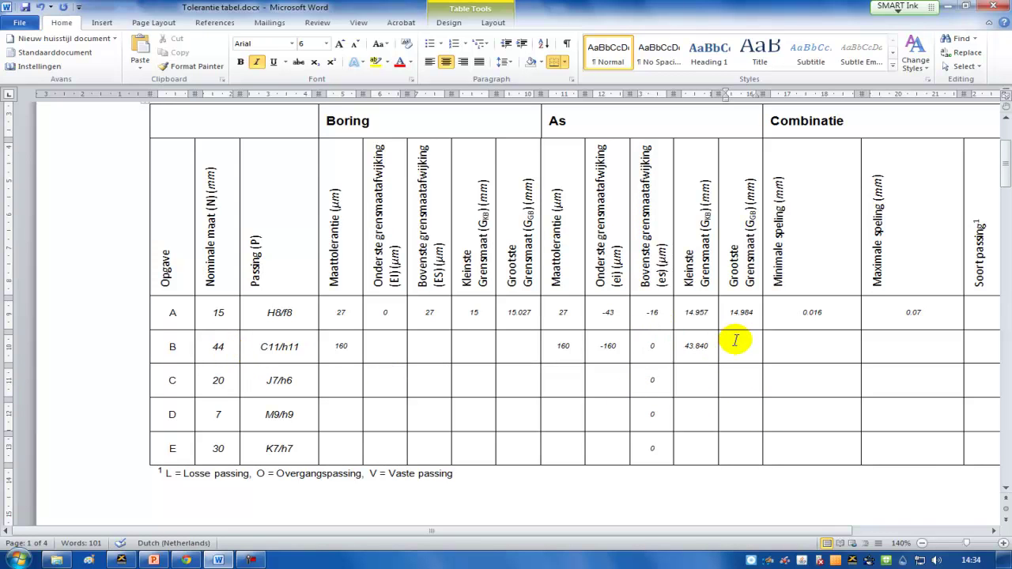
{"action": "type", "text": "44"}
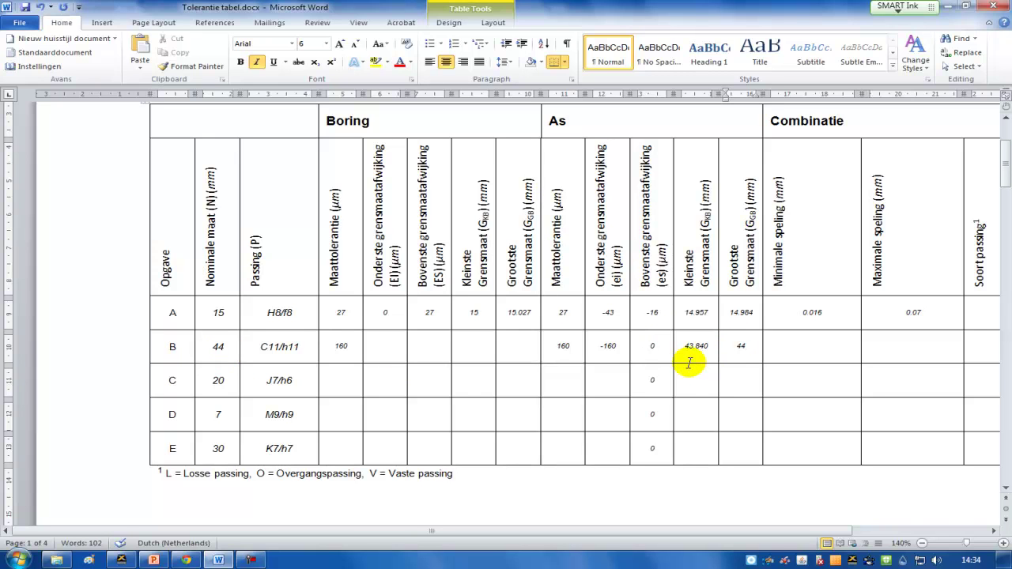
{"action": "left_click_drag", "start_coordinate": [747, 344], "coordinate": [558, 346]}
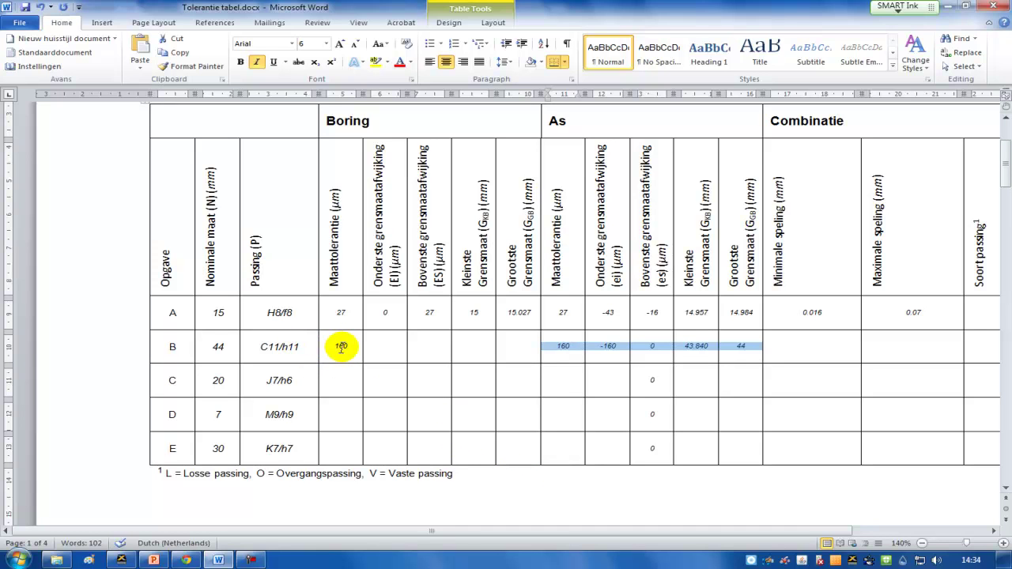
- Look up the lower deviation for C holes at 44 mm in Tabel 2 and enter 130 as the hole's EI in row B
{"action": "left_click", "coordinate": [402, 333]}
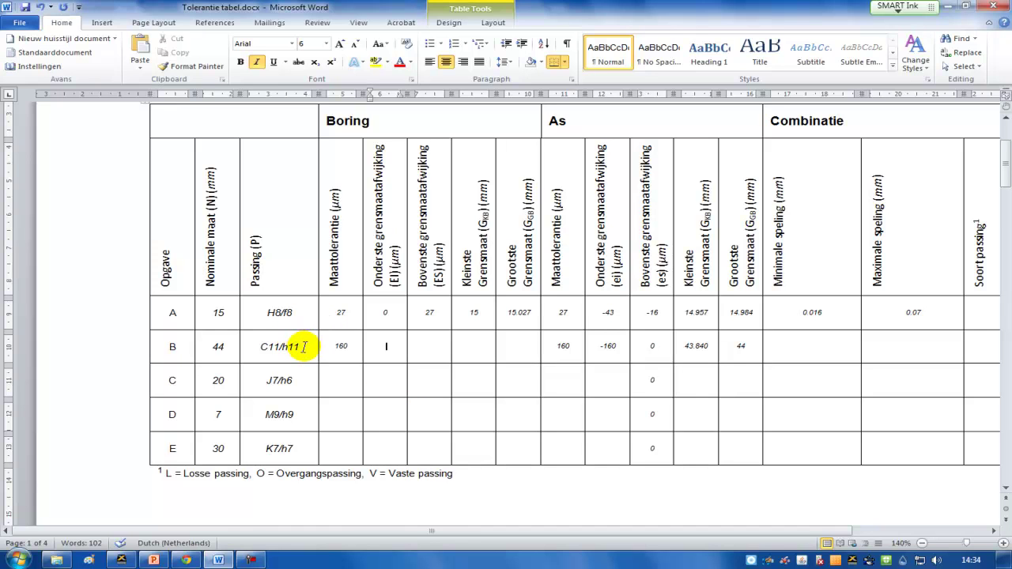
{"action": "left_click_drag", "start_coordinate": [260, 346], "coordinate": [277, 348]}
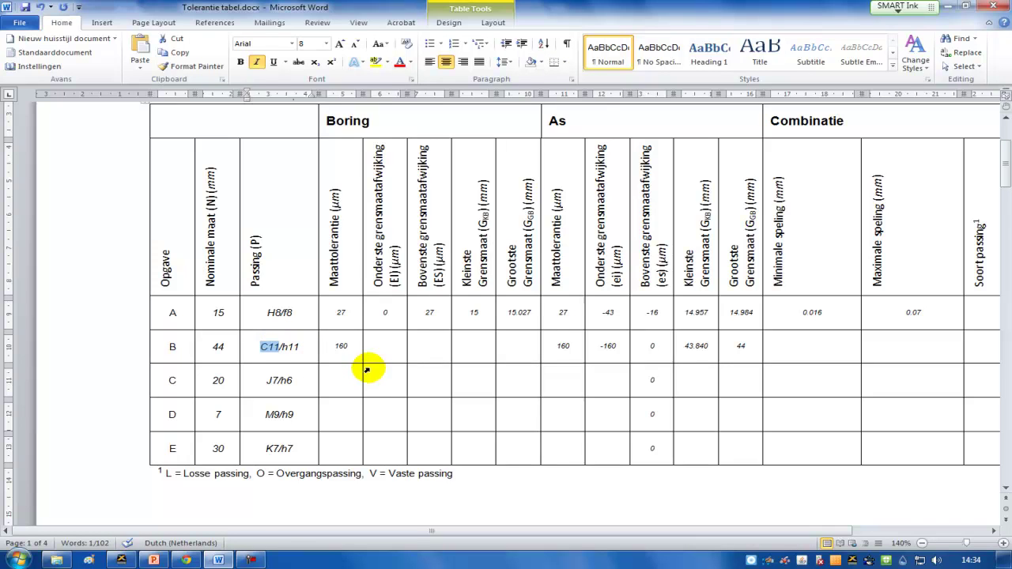
{"action": "scroll", "coordinate": [366, 370], "scroll_direction": "down", "scroll_amount": 20}
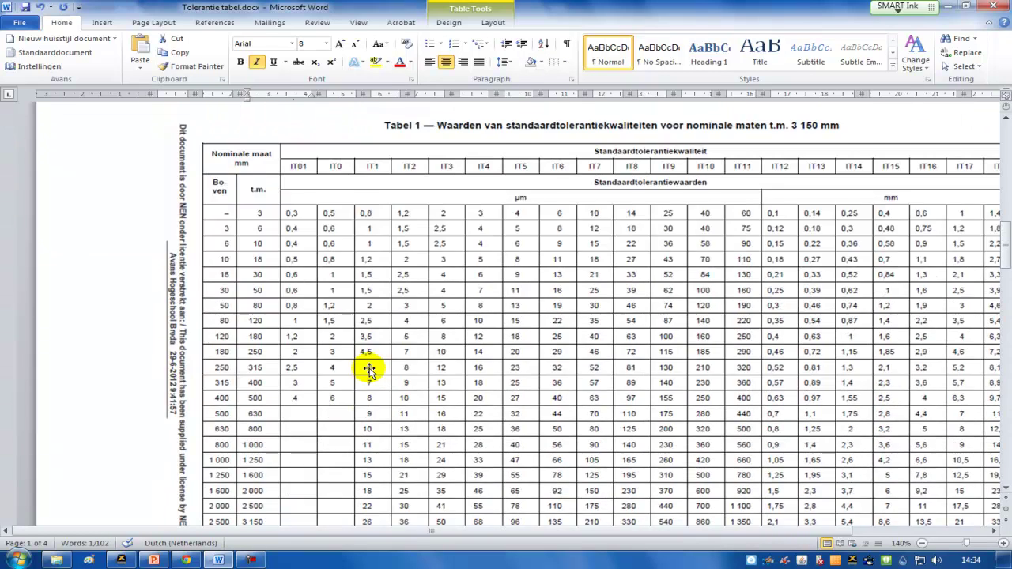
{"action": "scroll", "coordinate": [366, 370], "scroll_direction": "down", "scroll_amount": 10}
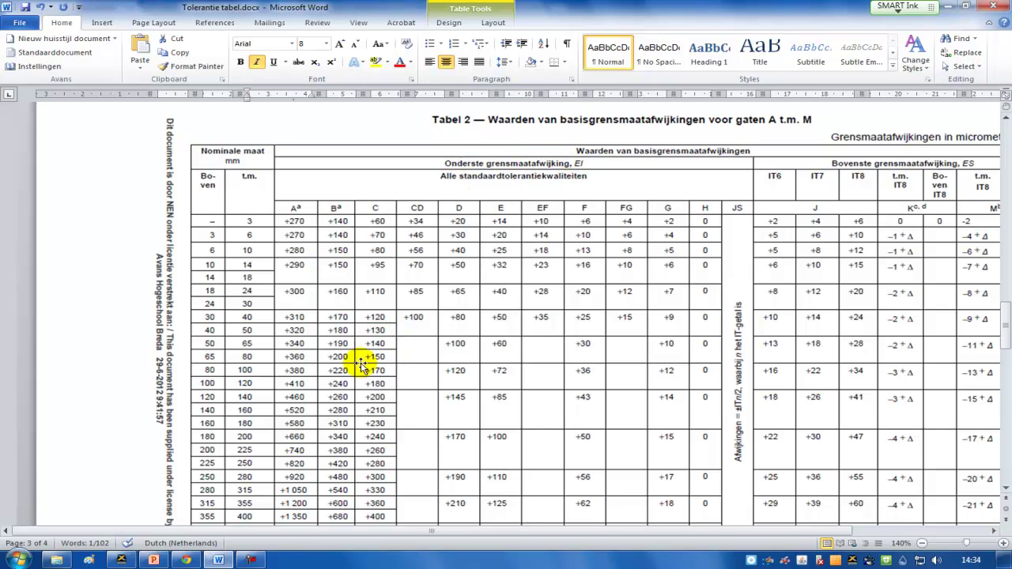
{"action": "scroll", "coordinate": [381, 333], "scroll_direction": "up", "scroll_amount": 1}
{"action": "scroll", "coordinate": [380, 333], "scroll_direction": "up", "scroll_amount": 20}
{"action": "scroll", "coordinate": [333, 346], "scroll_direction": "up", "scroll_amount": 10}
{"action": "left_click", "coordinate": [383, 424]}
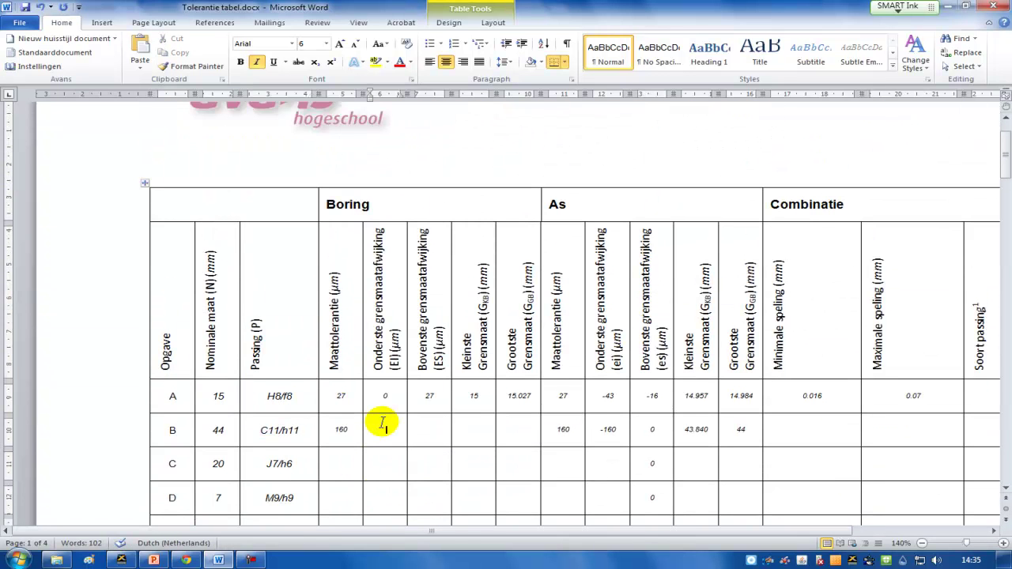
{"action": "type", "text": "130"}
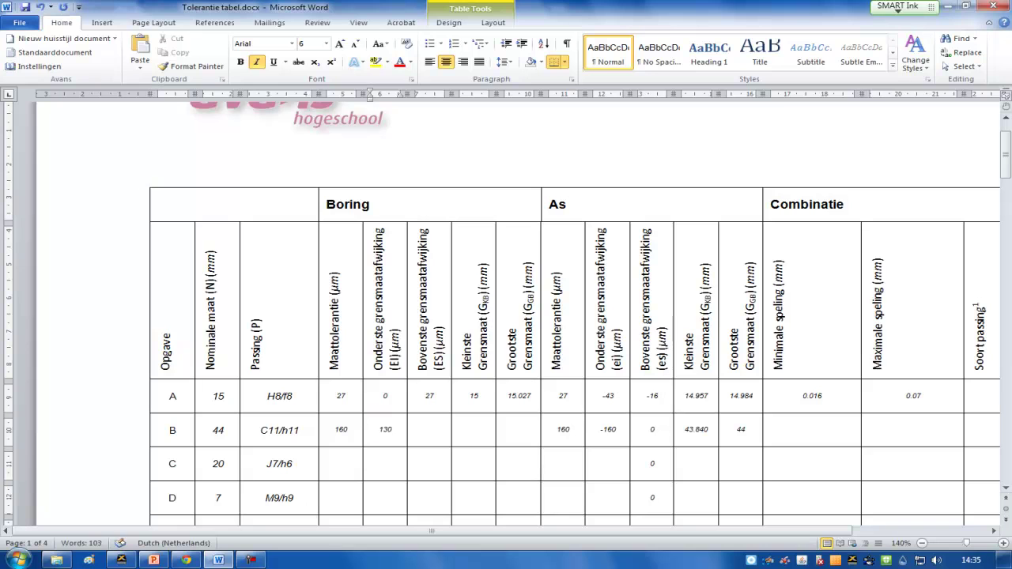
- Enter 290 as the hole's upper limit deviation (ES) in row B, the sum of its tolerance and EI
{"action": "left_click", "coordinate": [435, 427]}
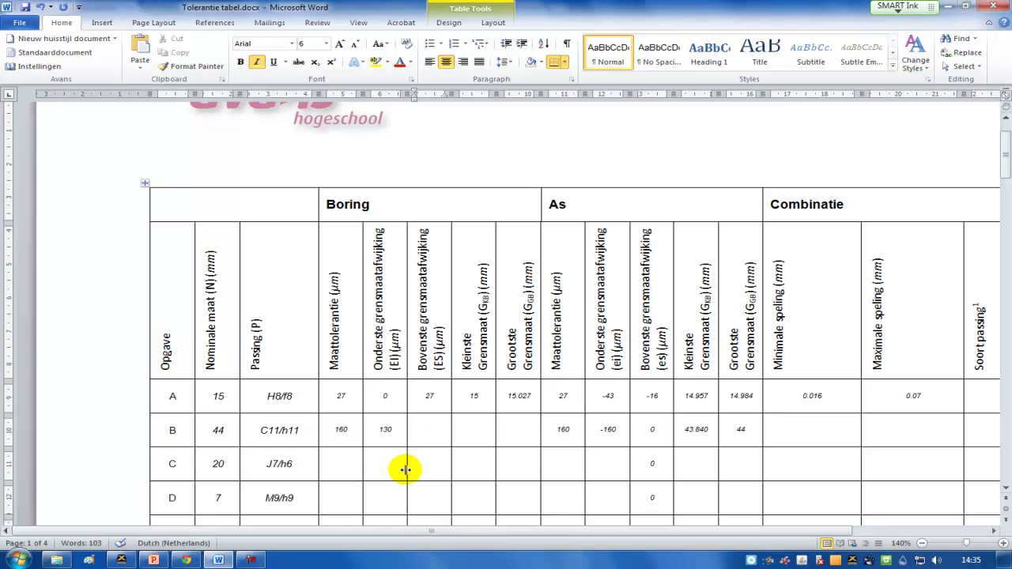
{"action": "left_click_drag", "start_coordinate": [391, 428], "coordinate": [328, 430]}
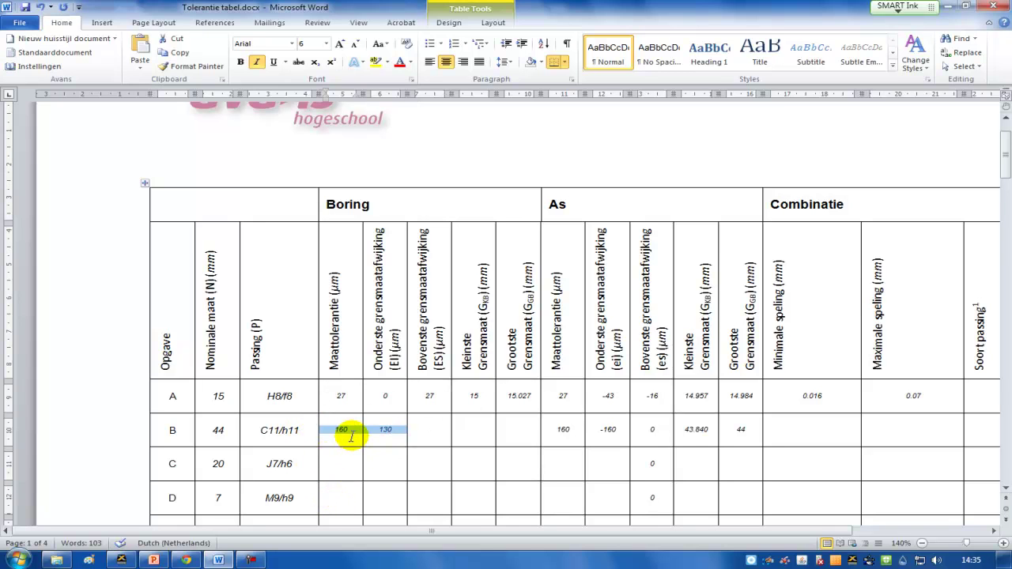
{"action": "left_click", "coordinate": [433, 430]}
{"action": "type", "text": "290"}
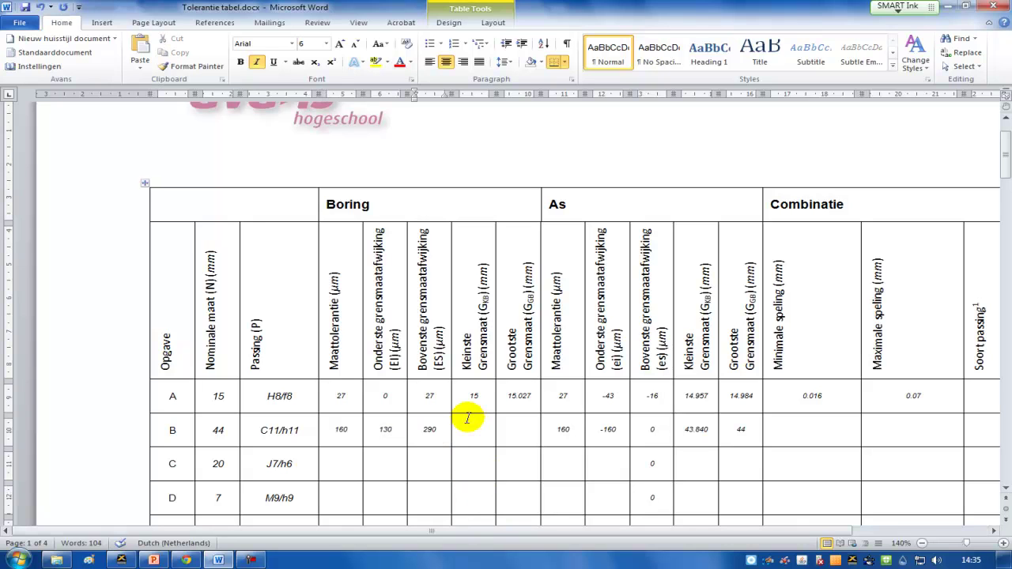
- Enter 44.130 as the hole's smallest limit size in row B
{"action": "left_click", "coordinate": [465, 417]}
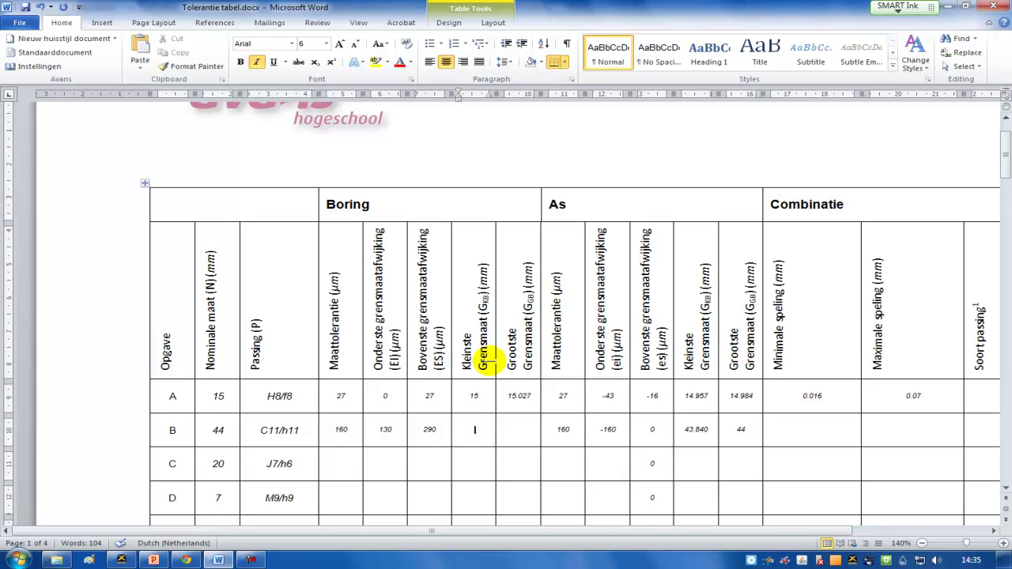
{"action": "double_click", "coordinate": [483, 277]}
{"action": "left_click_drag", "start_coordinate": [440, 346], "coordinate": [455, 351]}
{"action": "left_click", "coordinate": [485, 273]}
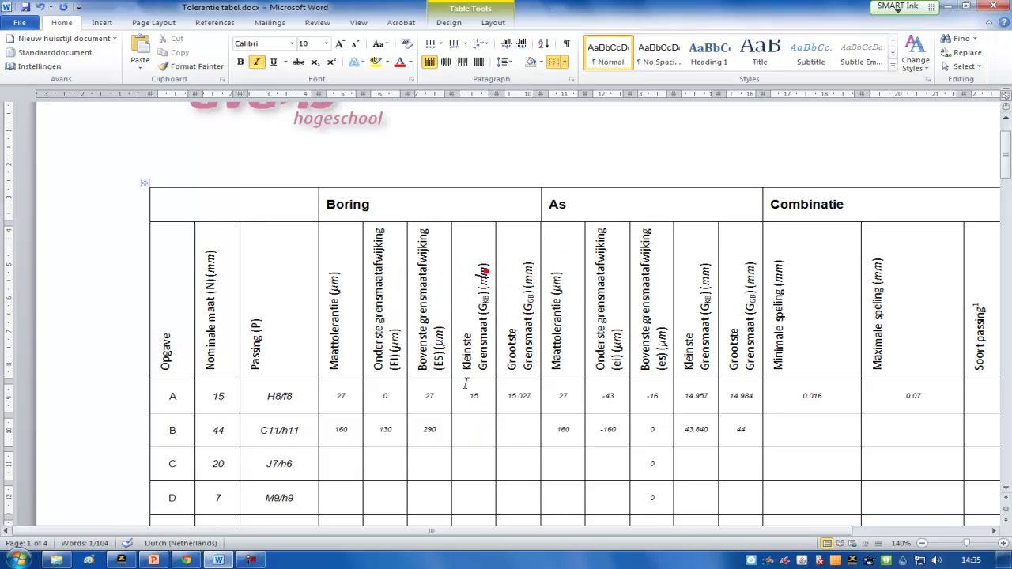
{"action": "left_click", "coordinate": [467, 432]}
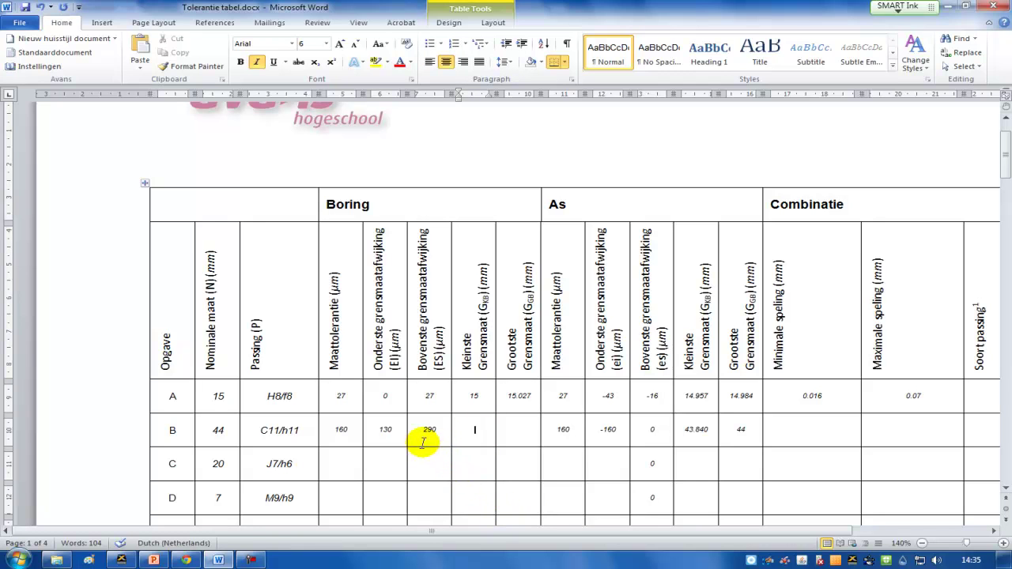
{"action": "left_click", "coordinate": [479, 427]}
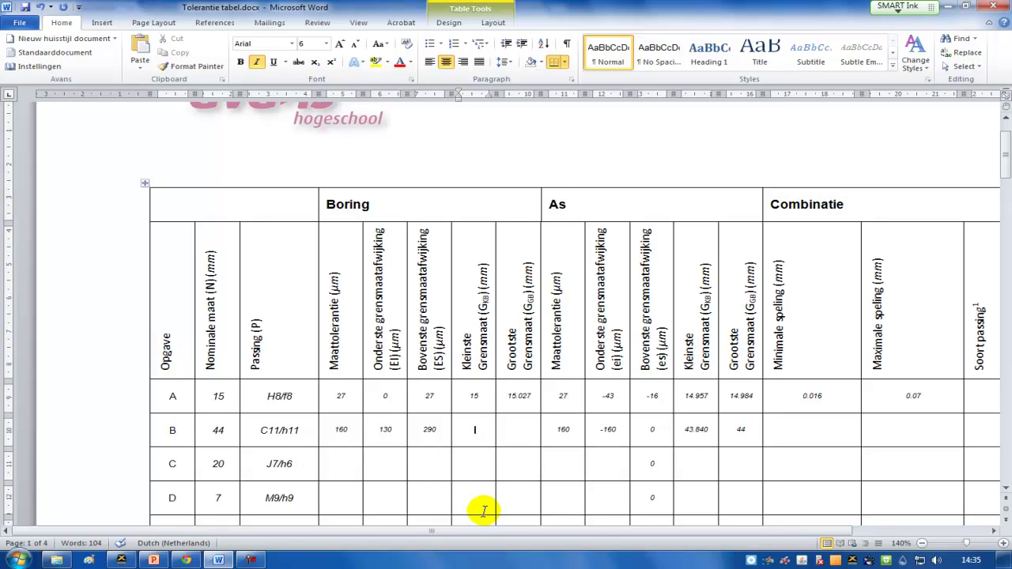
{"action": "type", "text": "44.130"}
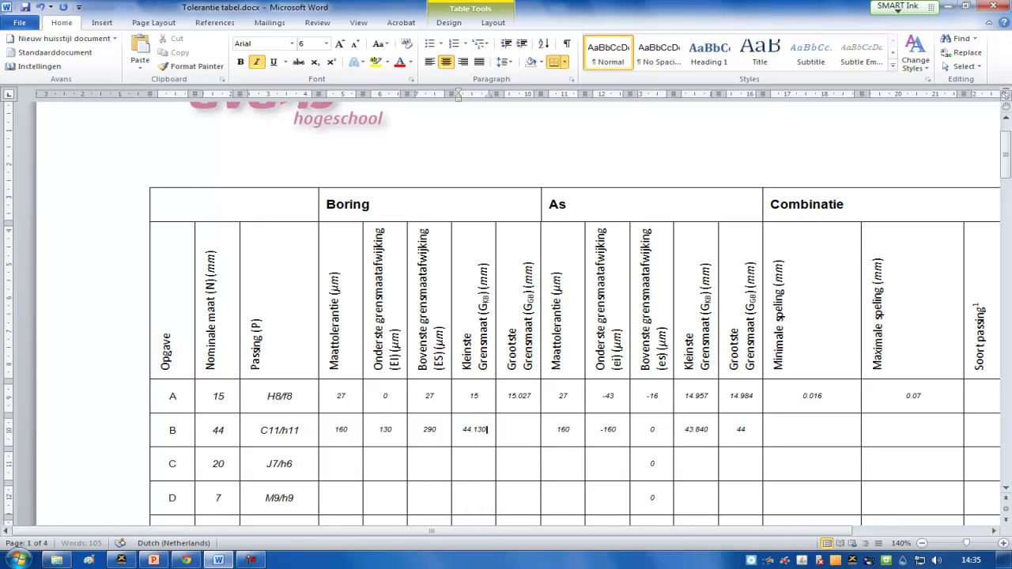
- Enter 44.29 as the hole's largest limit size in row B, based on its ES value
{"action": "left_click", "coordinate": [518, 427]}
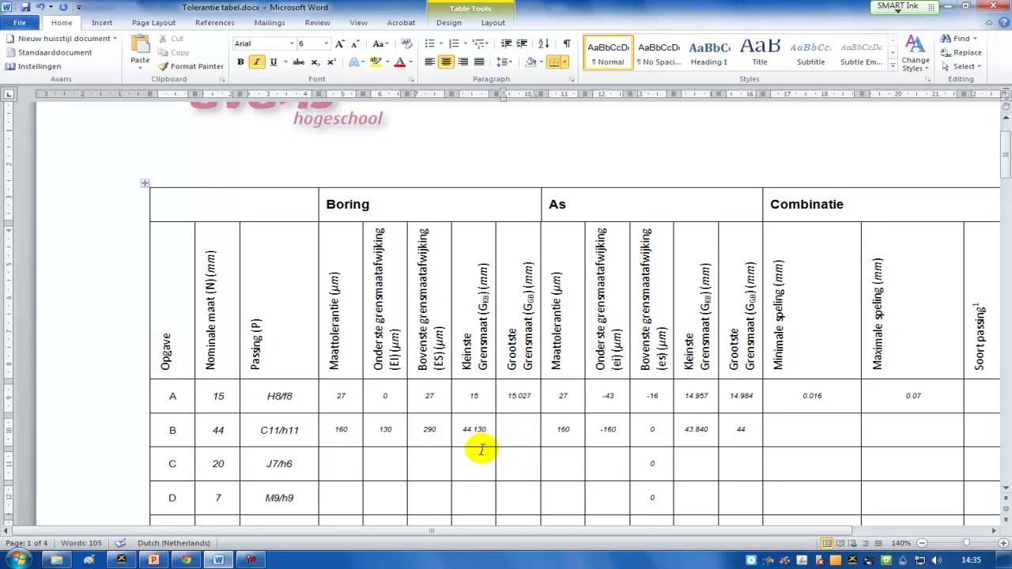
{"action": "double_click", "coordinate": [419, 429]}
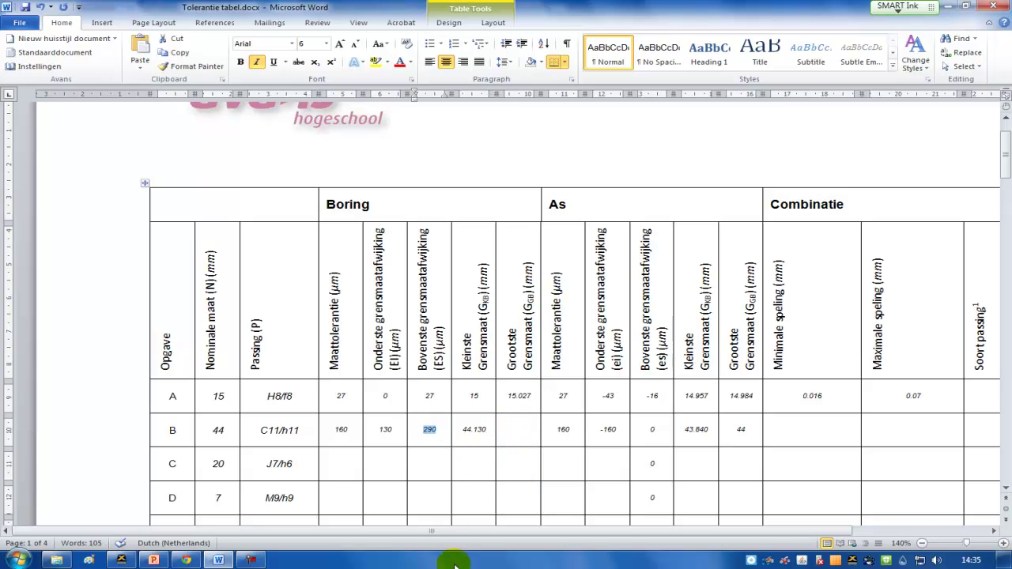
{"action": "left_click", "coordinate": [518, 429]}
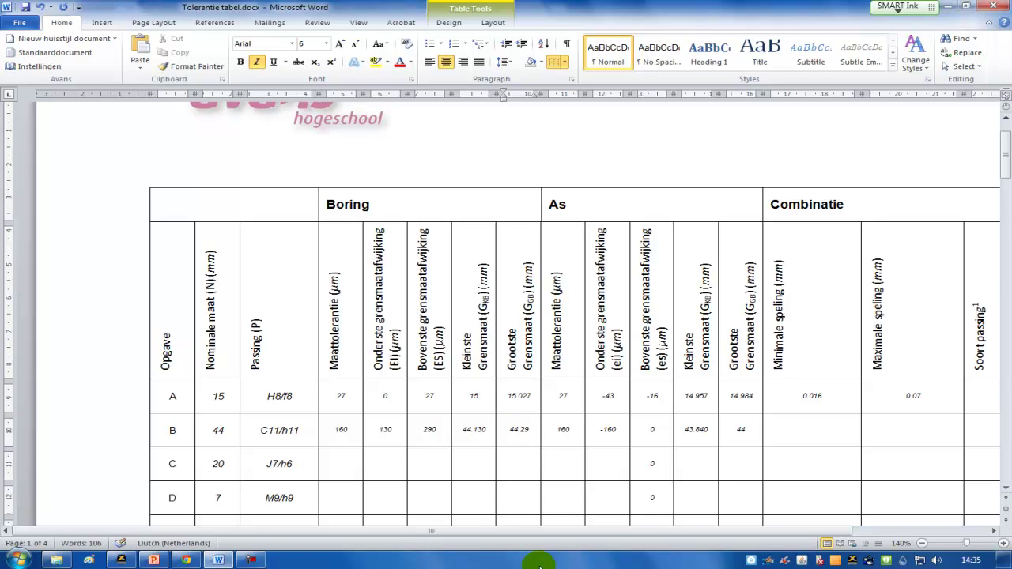
- Compare the hole and shaft limit sizes in row B and enter 0.13 as the minimum clearance (Minimale speling)
{"action": "left_click", "coordinate": [630, 532]}
{"action": "left_click_drag", "start_coordinate": [712, 545], "coordinate": [746, 538]}
{"action": "left_click", "coordinate": [662, 421]}
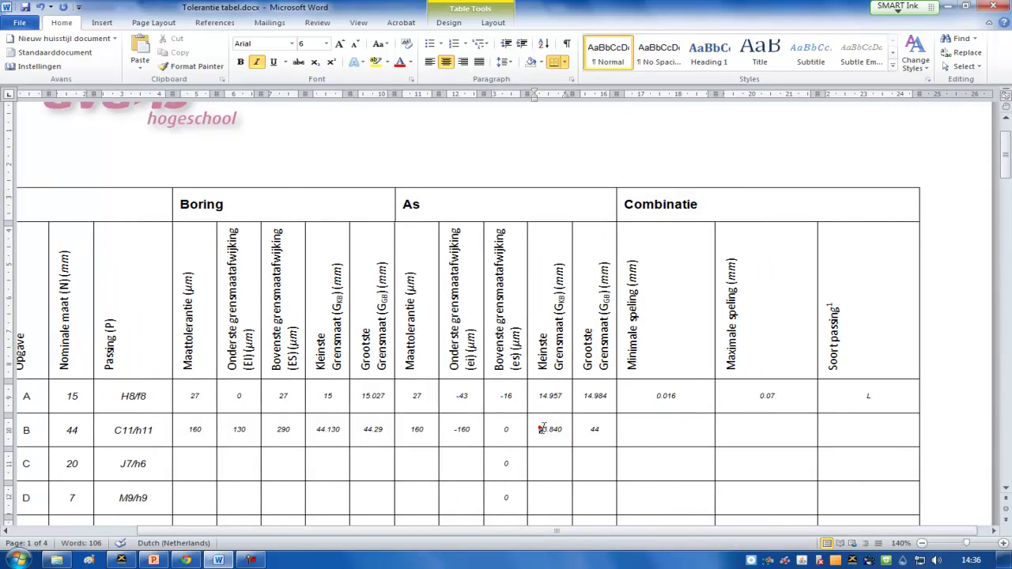
{"action": "left_click_drag", "start_coordinate": [544, 430], "coordinate": [594, 429]}
{"action": "left_click_drag", "start_coordinate": [327, 430], "coordinate": [373, 429]}
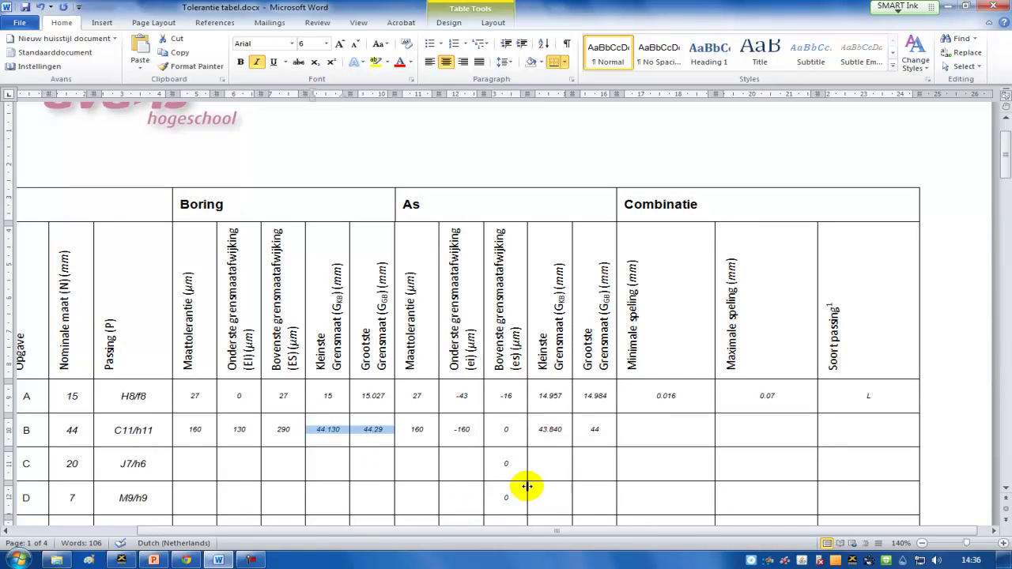
{"action": "left_click", "coordinate": [658, 431]}
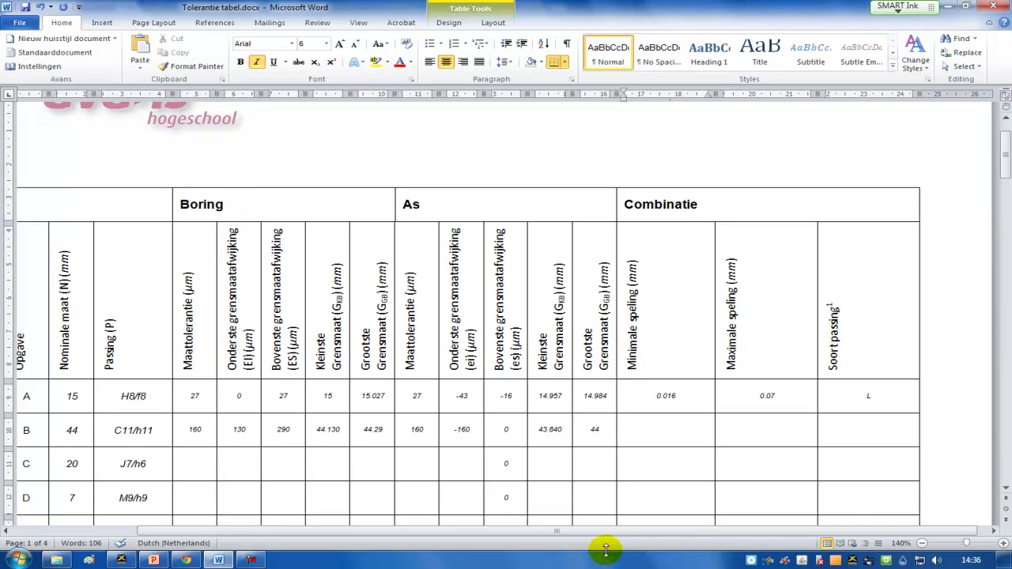
{"action": "double_click", "coordinate": [597, 430]}
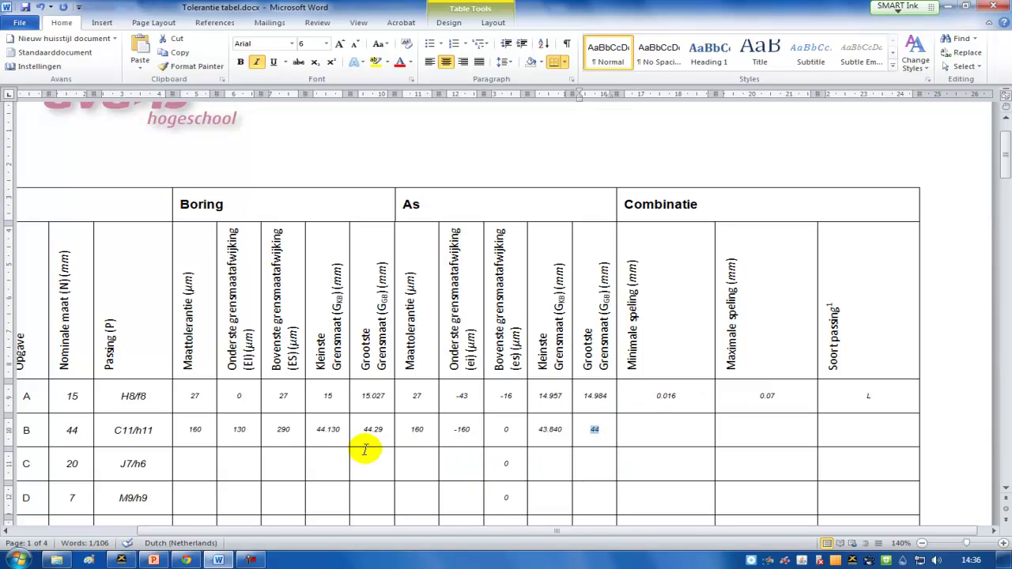
{"action": "double_click", "coordinate": [323, 429]}
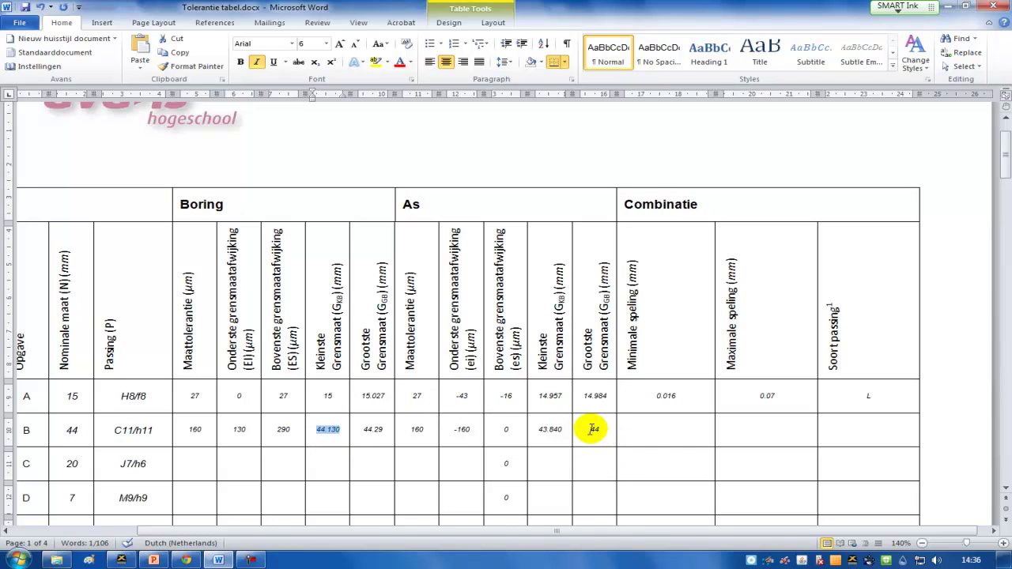
{"action": "left_click", "coordinate": [657, 428]}
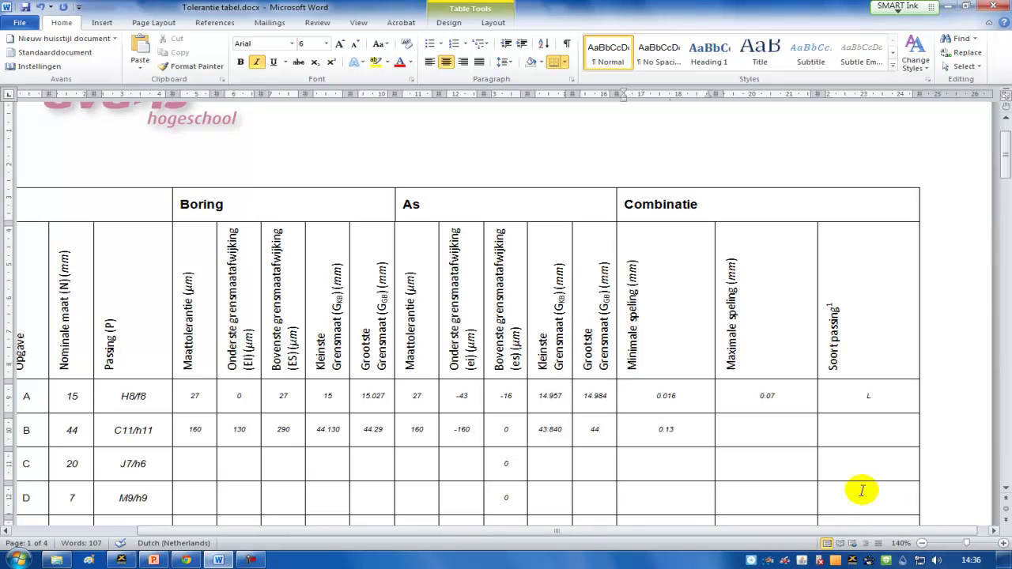
- Enter 0.45 as the maximum clearance (Maximale speling) in row B, from the largest hole and smallest shaft sizes
{"action": "left_click", "coordinate": [768, 425]}
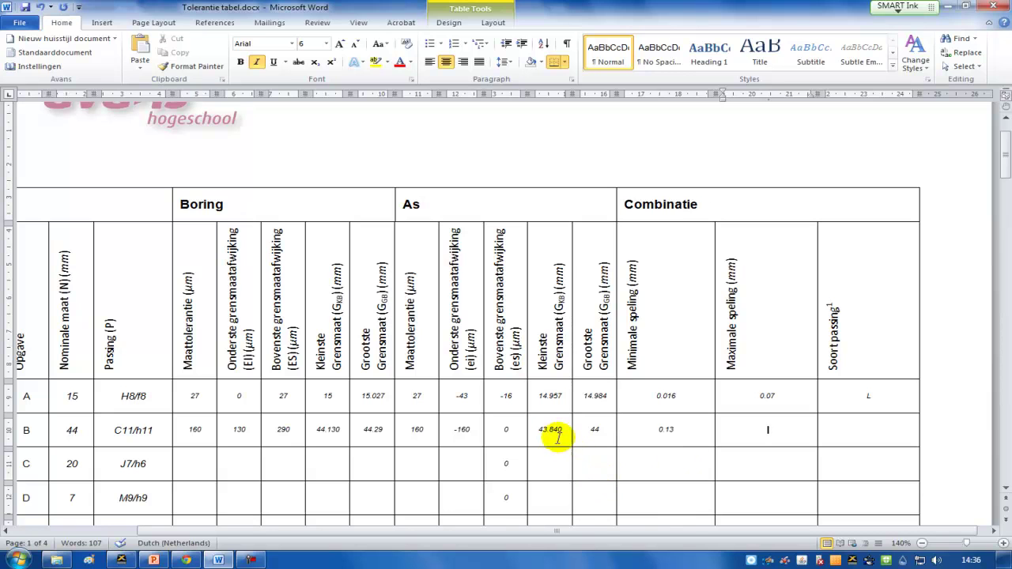
{"action": "left_click_drag", "start_coordinate": [538, 430], "coordinate": [570, 430]}
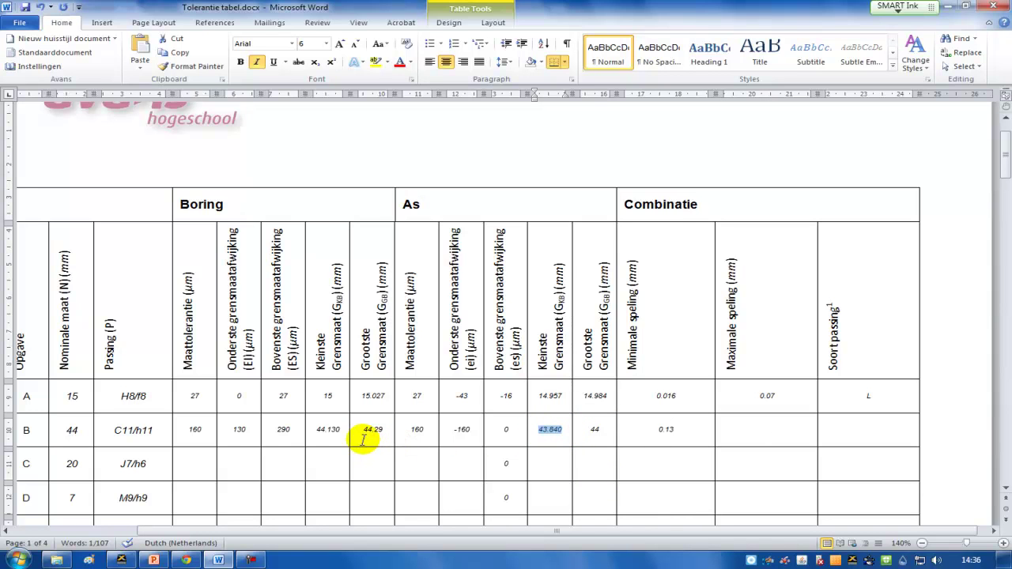
{"action": "left_click_drag", "start_coordinate": [360, 430], "coordinate": [389, 432]}
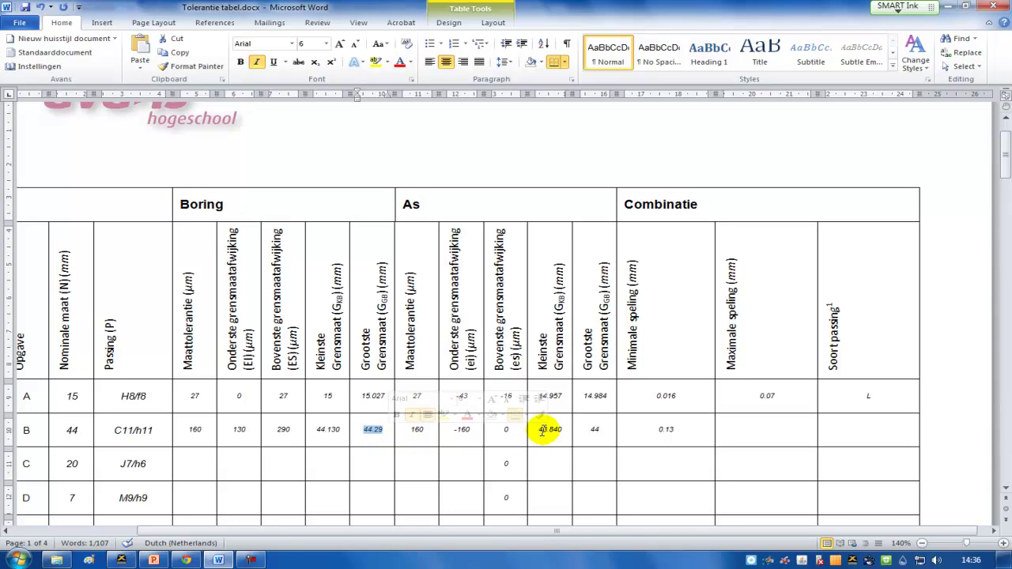
{"action": "left_click_drag", "start_coordinate": [538, 429], "coordinate": [563, 430]}
{"action": "left_click_drag", "start_coordinate": [367, 430], "coordinate": [417, 429]}
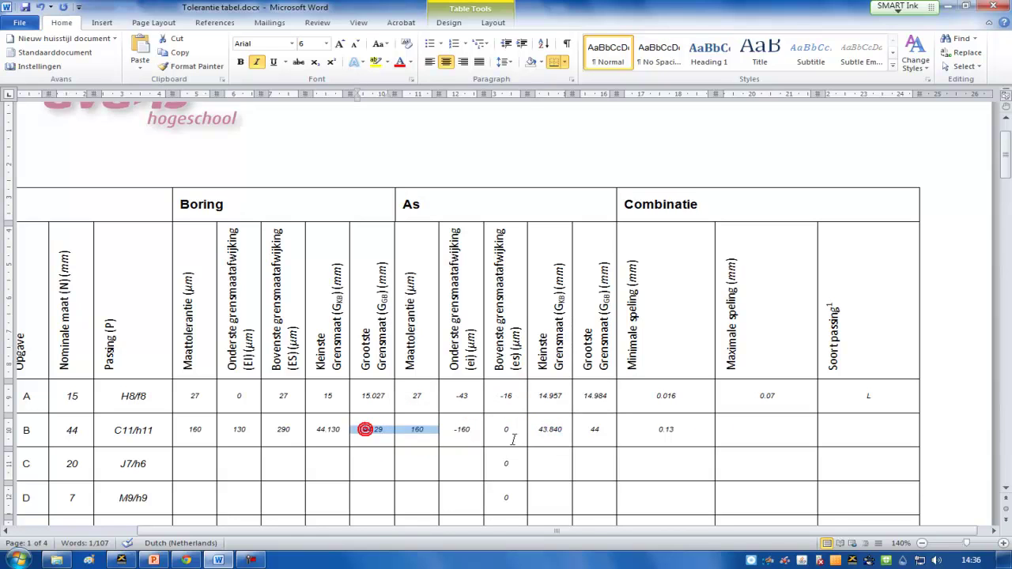
{"action": "left_click", "coordinate": [768, 427]}
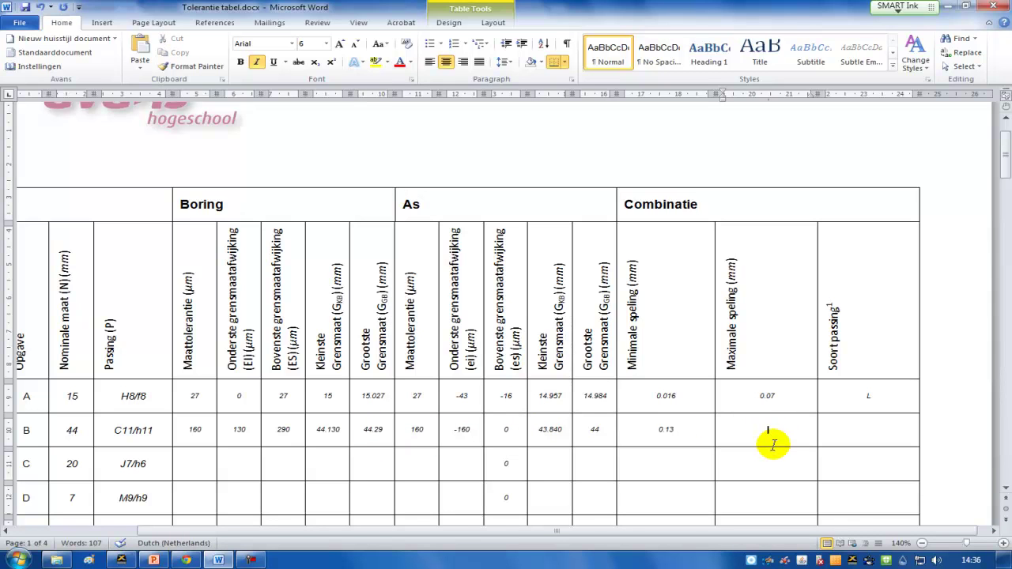
{"action": "type", "text": "0.45"}
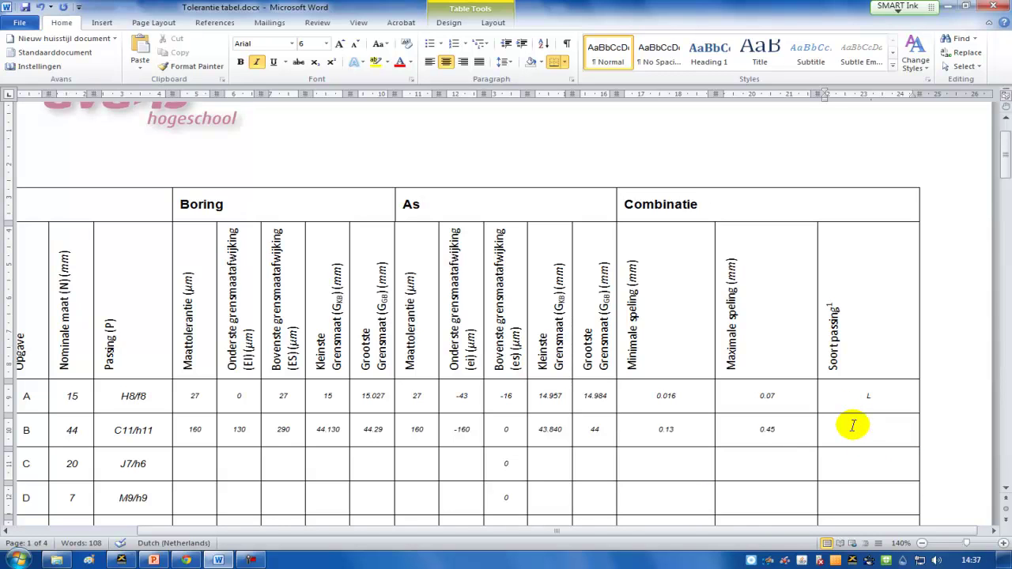
- Enter L as the type of fit (Soort passing) in row B, based on its minimum clearance
{"action": "left_click", "coordinate": [660, 430]}
{"action": "left_click_drag", "start_coordinate": [660, 431], "coordinate": [672, 429]}
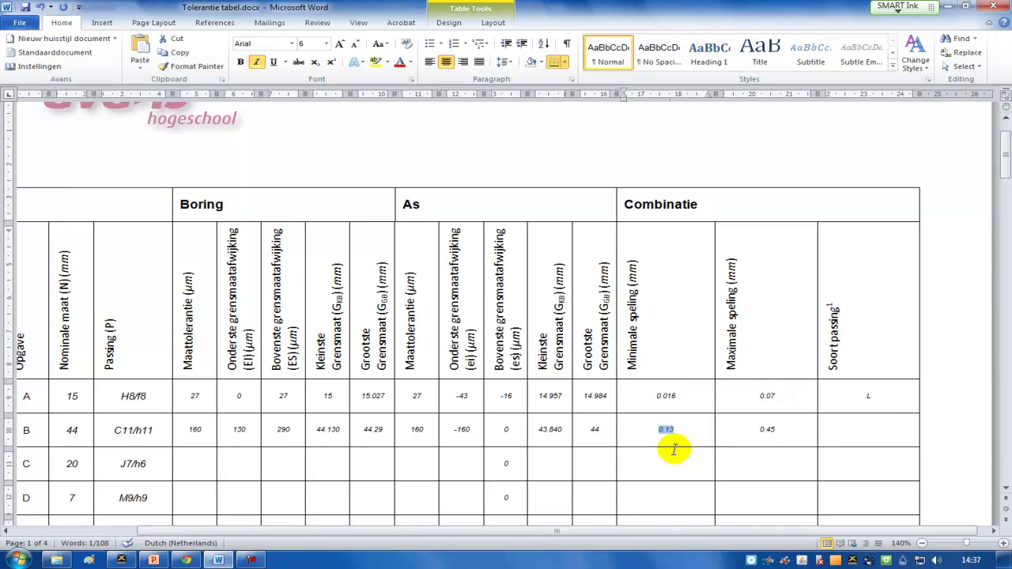
{"action": "left_click", "coordinate": [672, 469]}
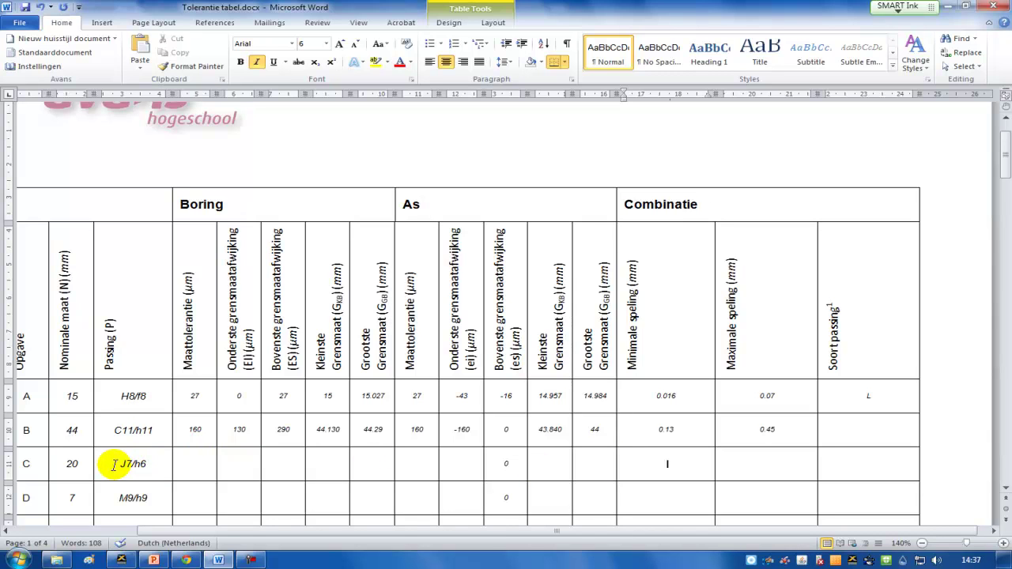
{"action": "left_click_drag", "start_coordinate": [115, 465], "coordinate": [150, 464]}
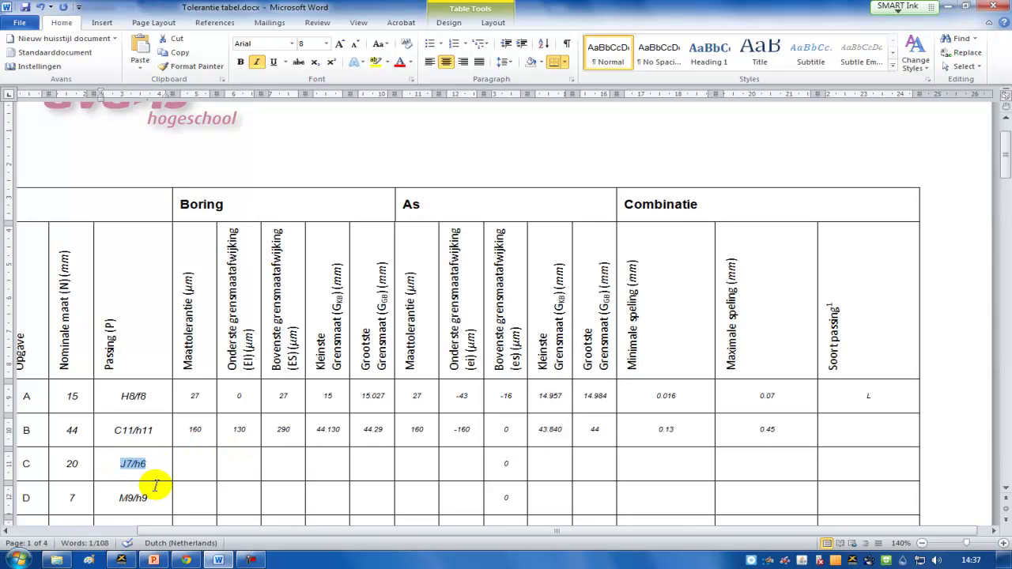
{"action": "left_click", "coordinate": [869, 433]}
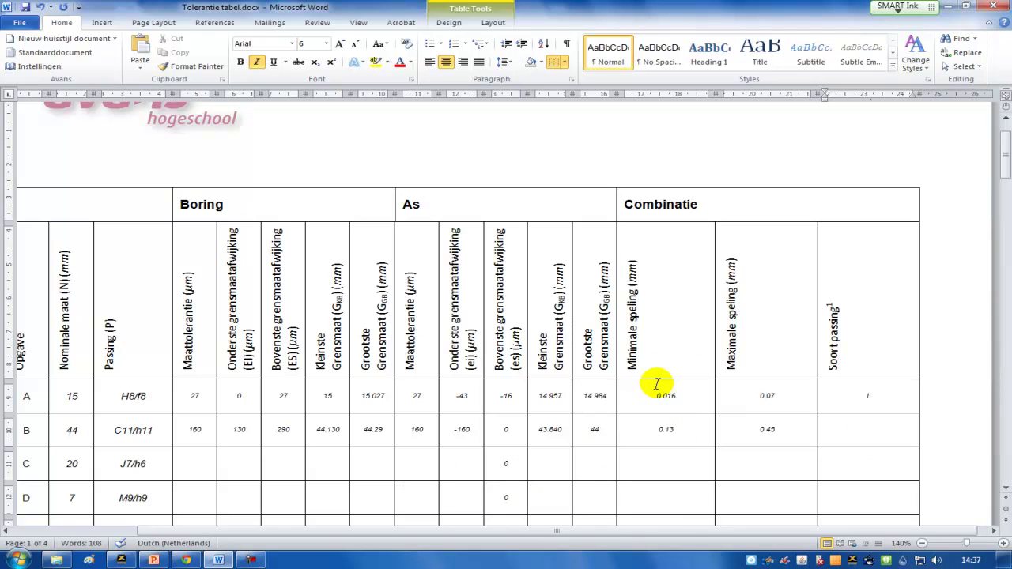
{"action": "type", "text": "L"}
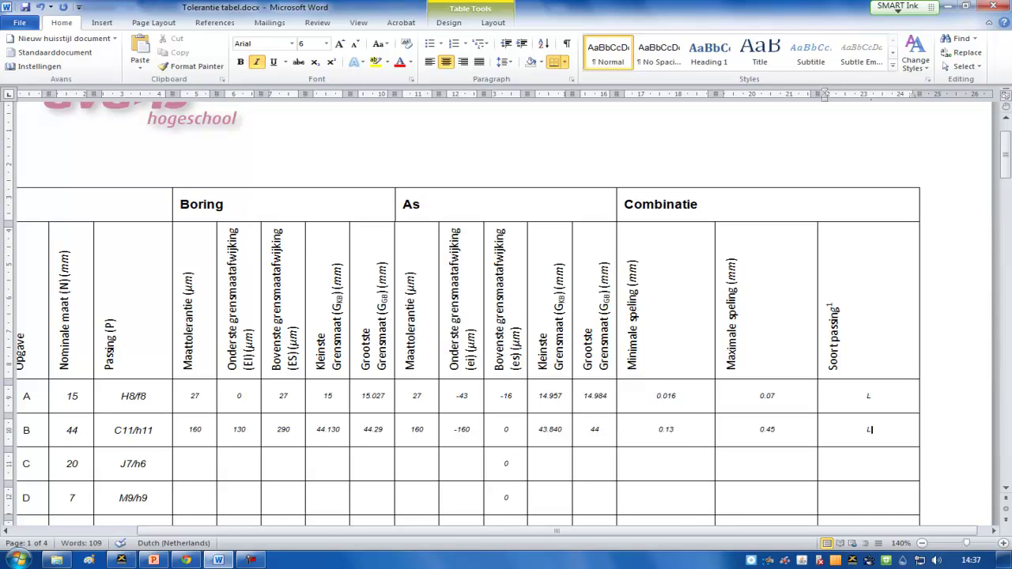
- Switch to Chrome and check row B's values against the online ISO 286 fit calculation for 44 mm C11/h11
{"action": "left_click", "coordinate": [188, 560]}
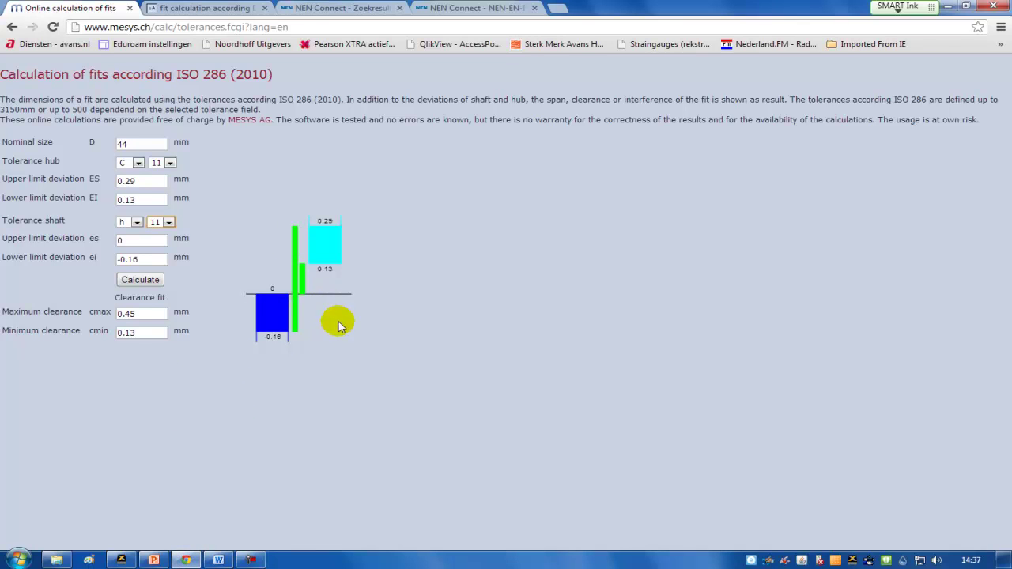
- Compare the calculator's maximum and minimum clearance with the Combinatie values in row B of the Word table, returning to Chrome
{"action": "left_click_drag", "start_coordinate": [145, 314], "coordinate": [104, 305]}
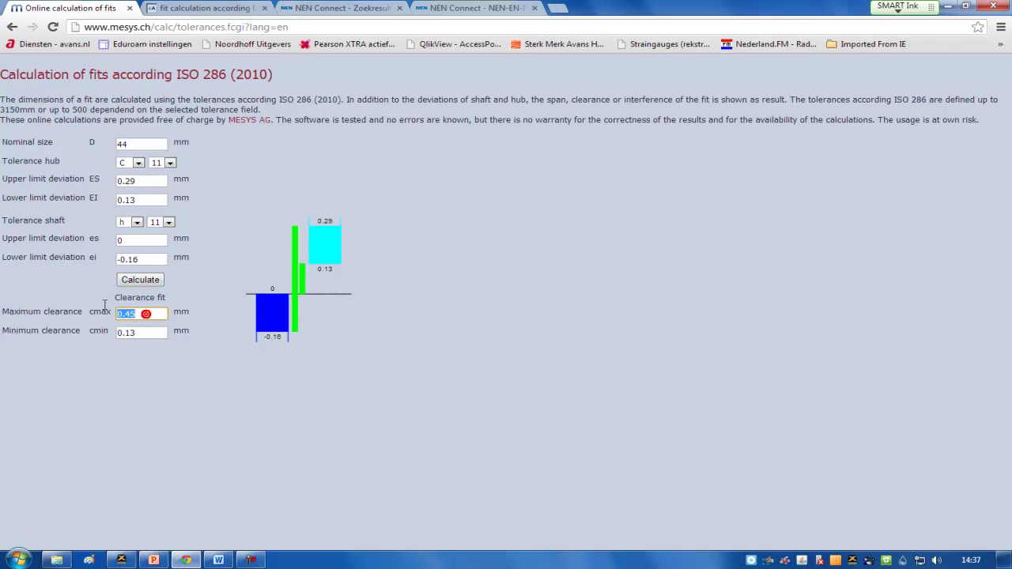
{"action": "key", "text": "alt+Tab"}
{"action": "double_click", "coordinate": [791, 430]}
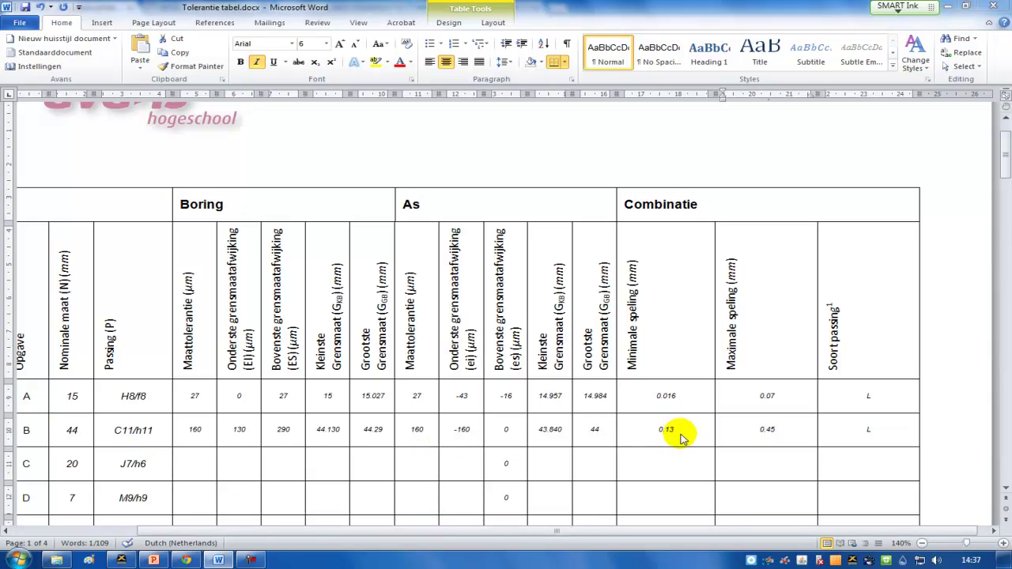
{"action": "key", "text": "alt+Tab"}
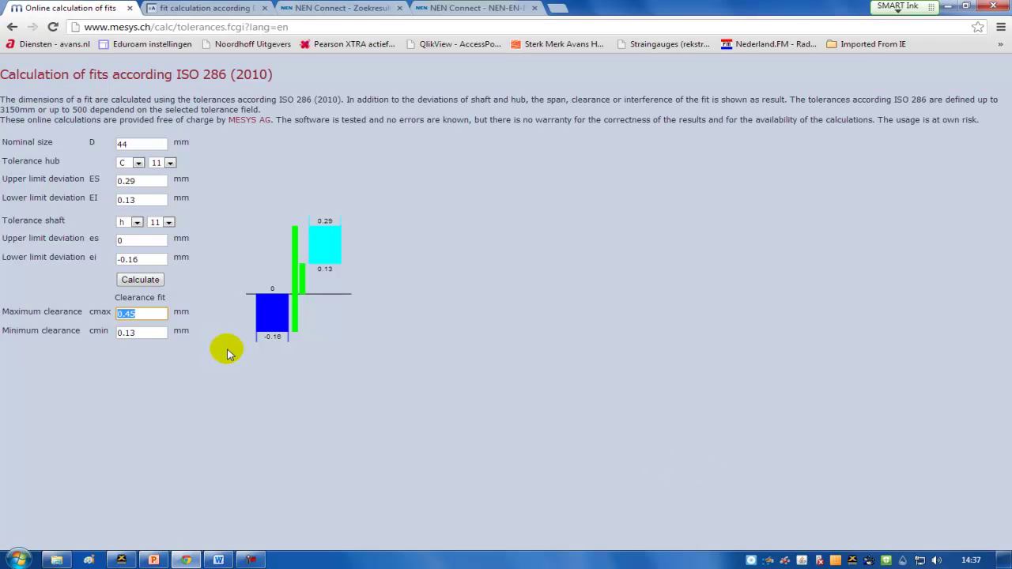
{"action": "left_click", "coordinate": [226, 351]}
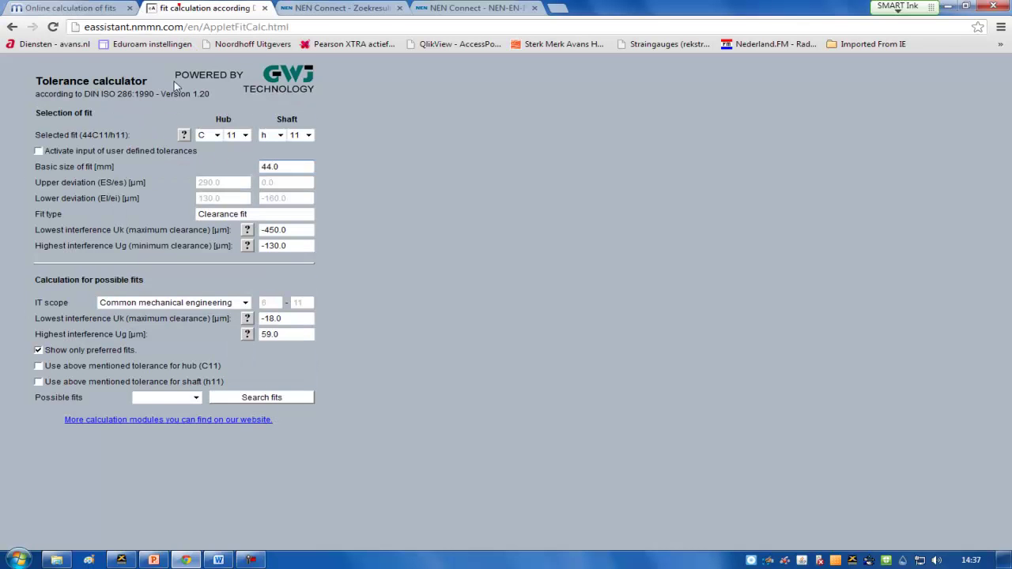
- Review the 44C11/h11 fit in the GWJ tolerance calculator, and examine the minimum and maximum clearance against the MESYS tolerance diagram
{"action": "left_click", "coordinate": [191, 8]}
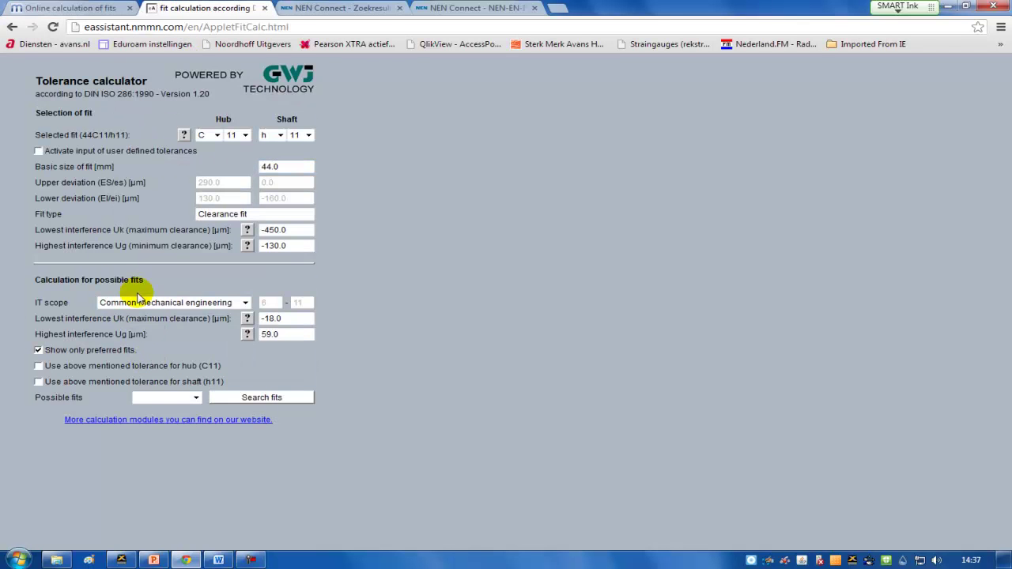
{"action": "left_click", "coordinate": [56, 8]}
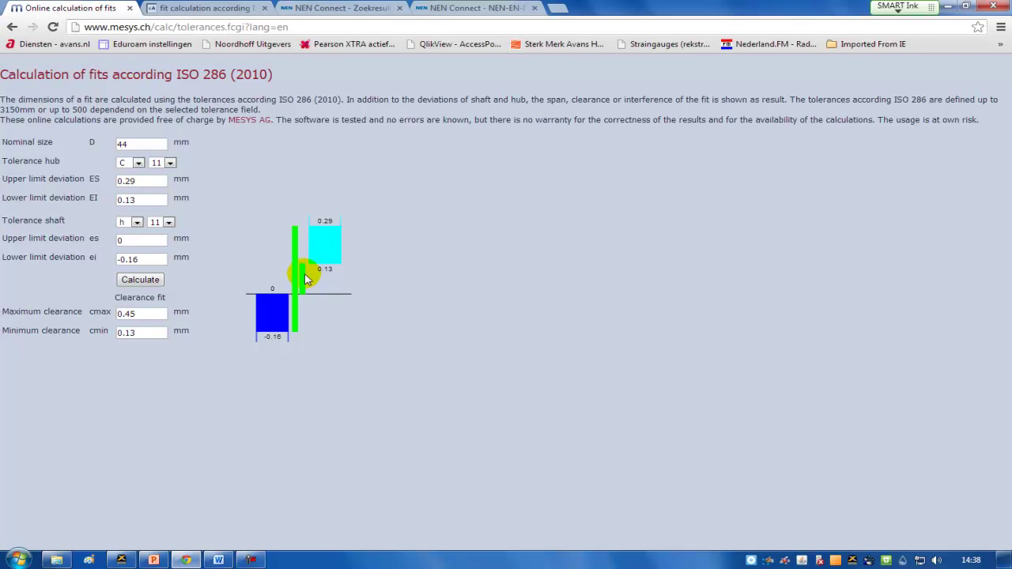
{"action": "left_click_drag", "start_coordinate": [165, 332], "coordinate": [102, 332]}
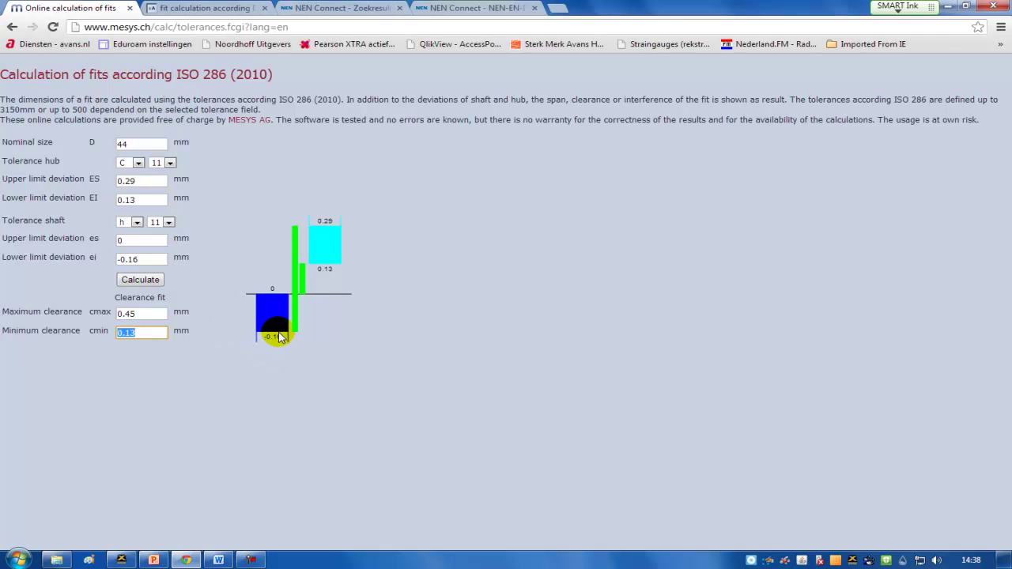
{"action": "double_click", "coordinate": [153, 314]}
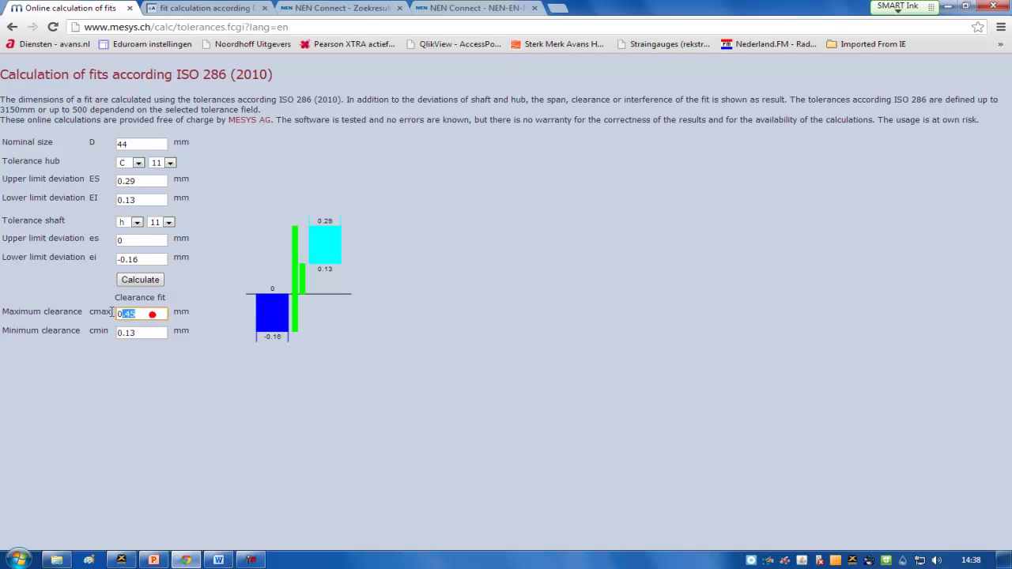
{"action": "left_click", "coordinate": [136, 478]}
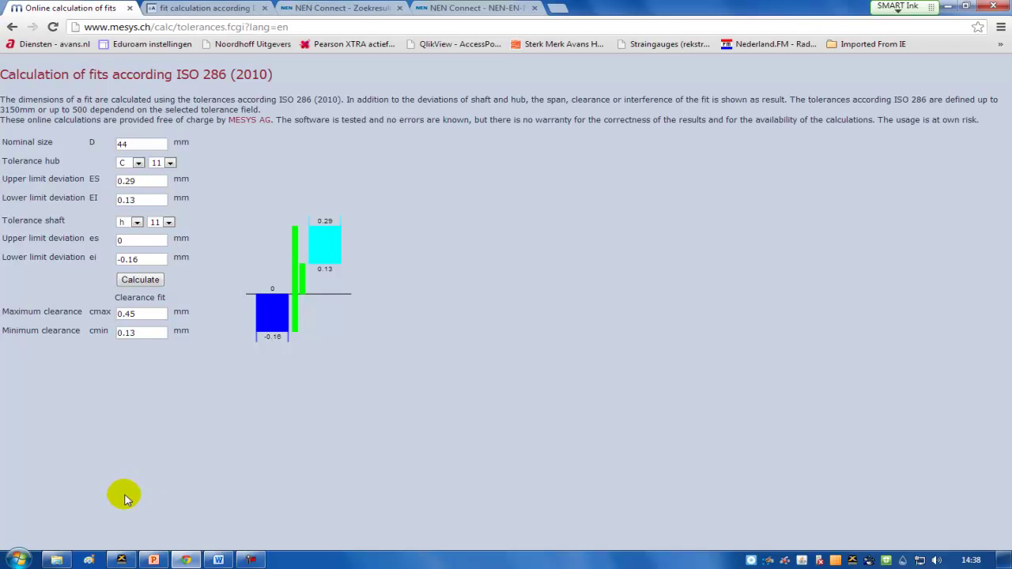